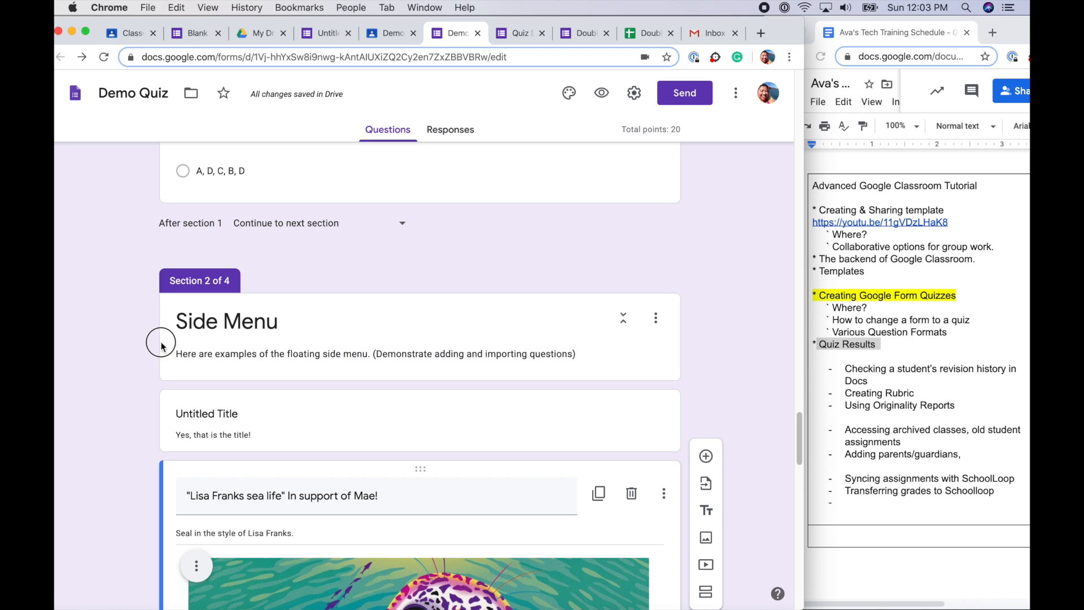
Step: Add a blank multiple-choice question directly under the Side Menu section header and delete it
{"action": "left_click", "coordinate": [171, 373]}
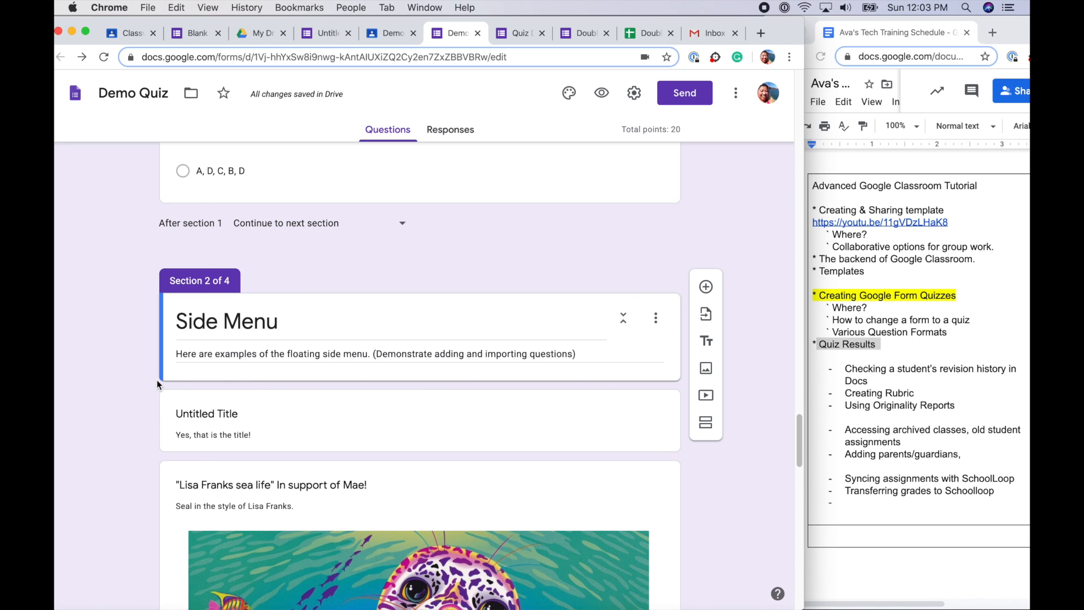
{"action": "left_click", "coordinate": [707, 287]}
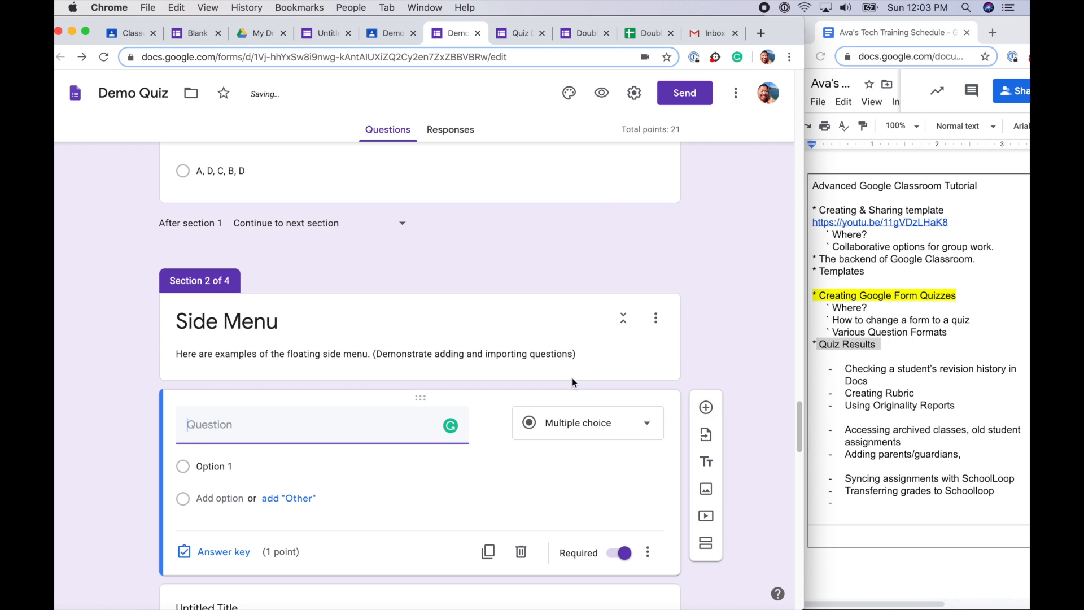
{"action": "left_click", "coordinate": [522, 553]}
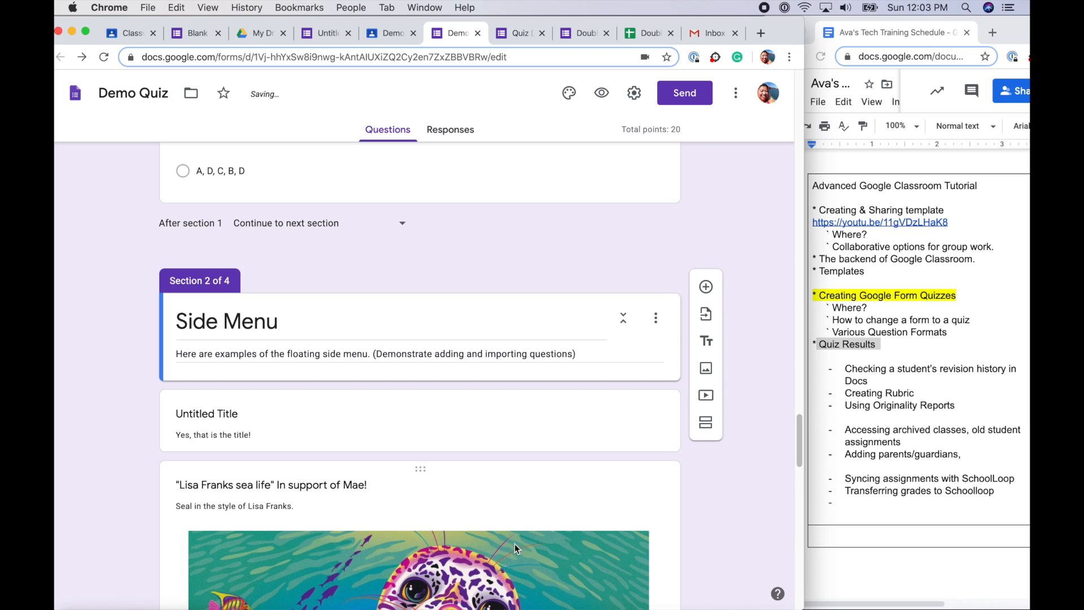
Step: Choose the ESUHSD Biotech Equipment Checklist form as the source for importing questions into the Side Menu section
{"action": "left_click", "coordinate": [710, 325]}
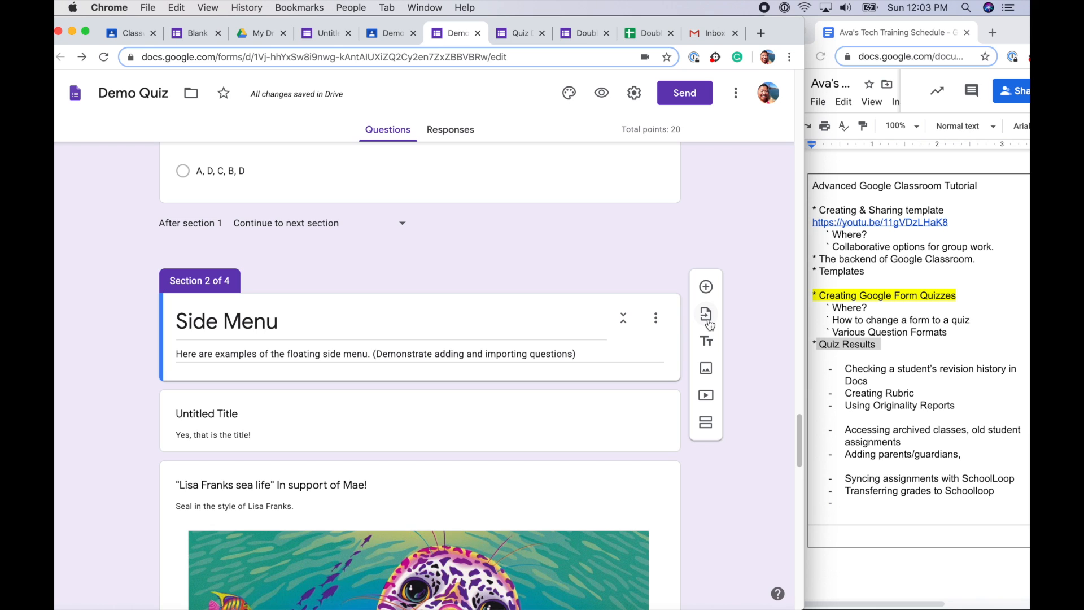
{"action": "left_click", "coordinate": [710, 325]}
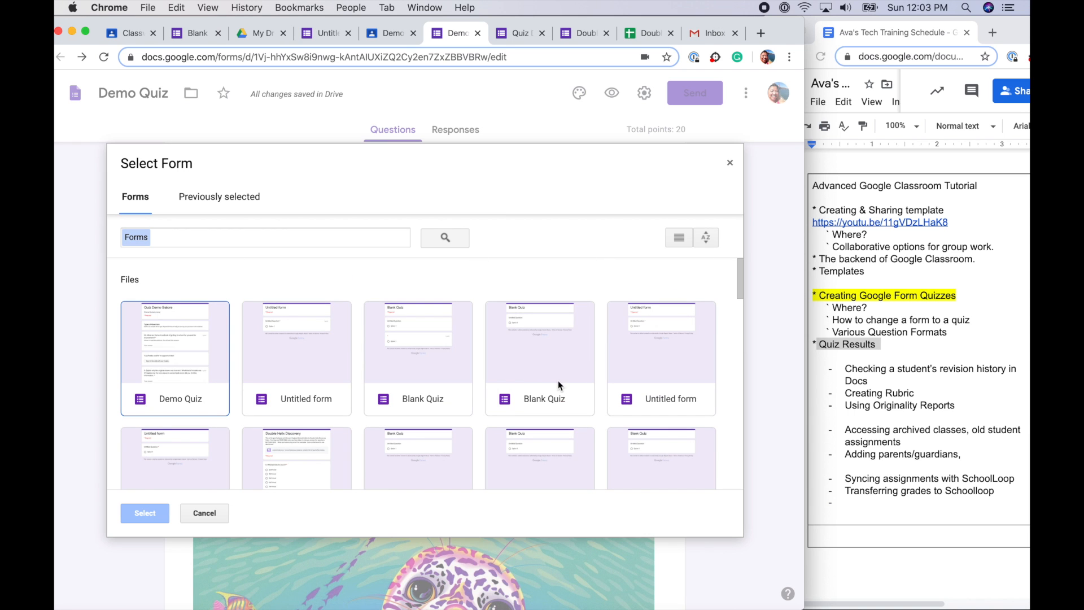
{"action": "scroll", "coordinate": [558, 380], "scroll_direction": "down", "scroll_amount": 10}
{"action": "left_click", "coordinate": [644, 396]}
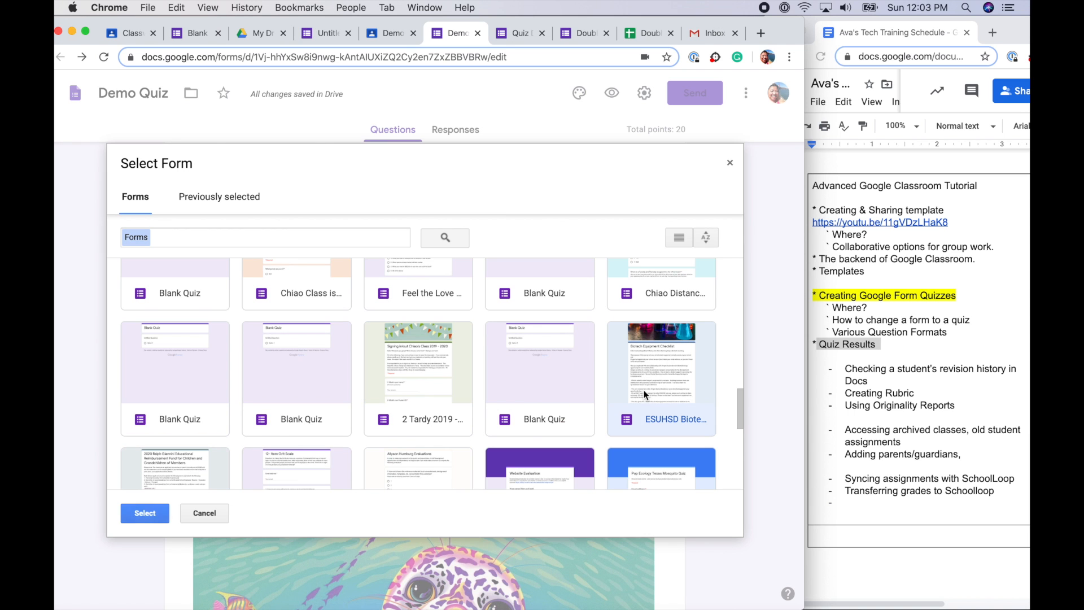
{"action": "left_click", "coordinate": [145, 512]}
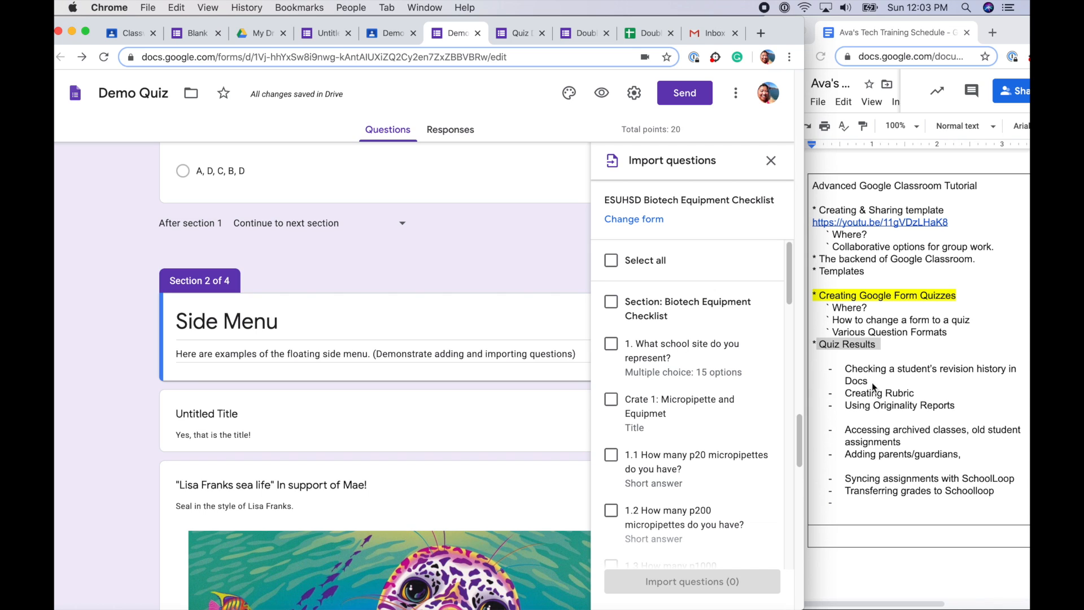
Step: Import questions 1.3 and 1.5 about p1000 micropipettes and tip boxes under the Side Menu header, and remove them from the quiz
{"action": "scroll", "coordinate": [658, 451], "scroll_direction": "down", "scroll_amount": 5}
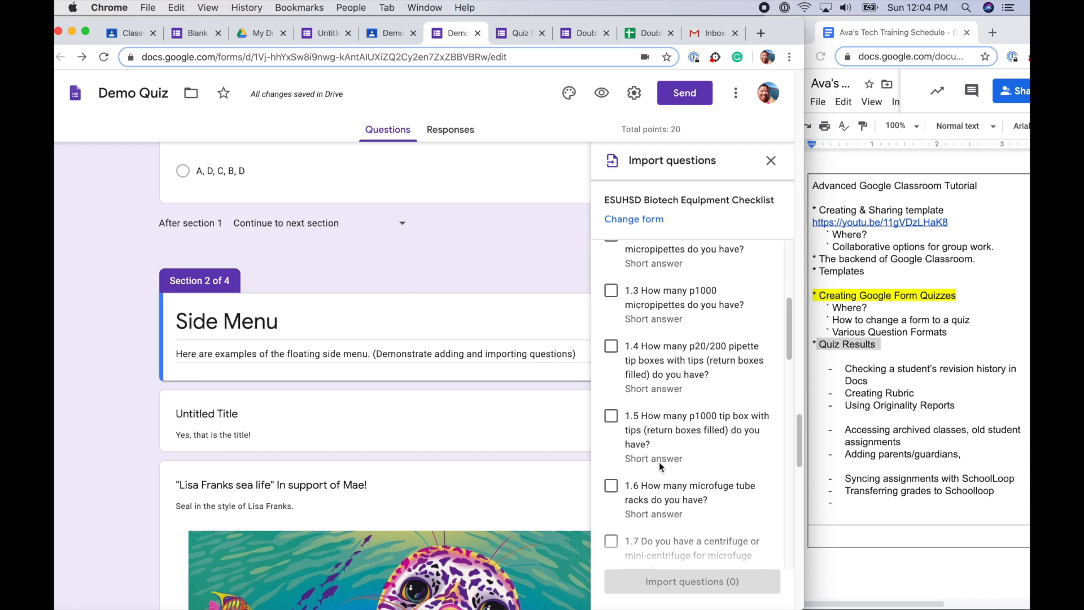
{"action": "left_click", "coordinate": [611, 416]}
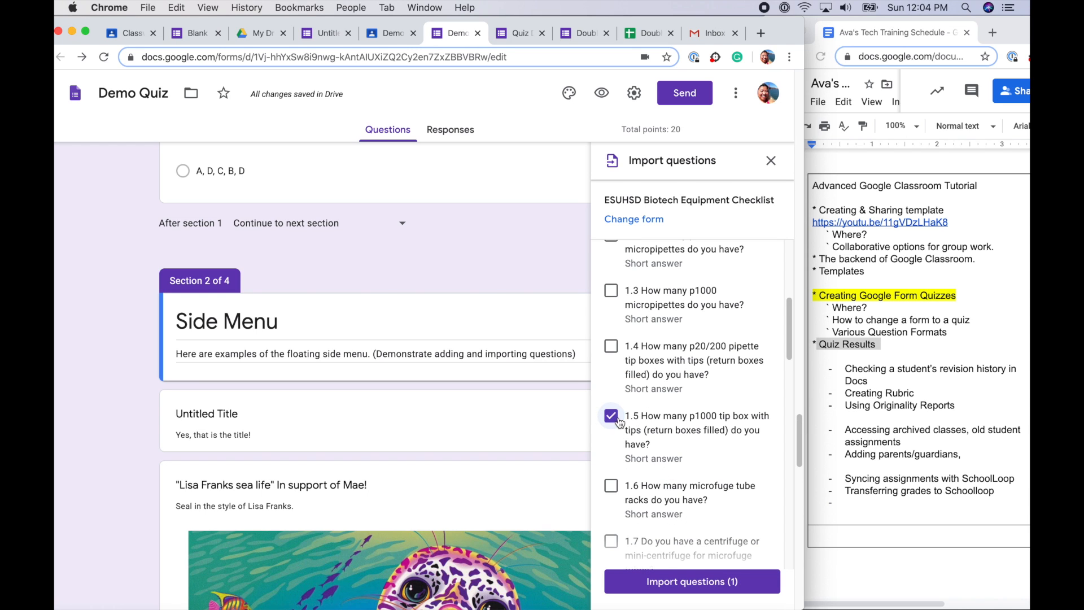
{"action": "left_click", "coordinate": [608, 295]}
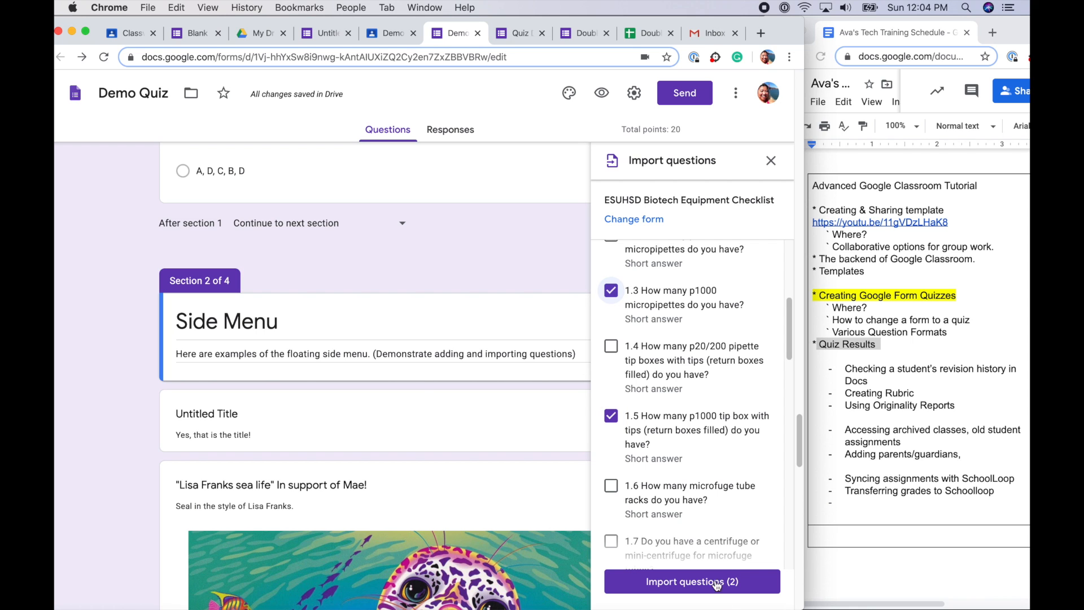
{"action": "left_click", "coordinate": [690, 585]}
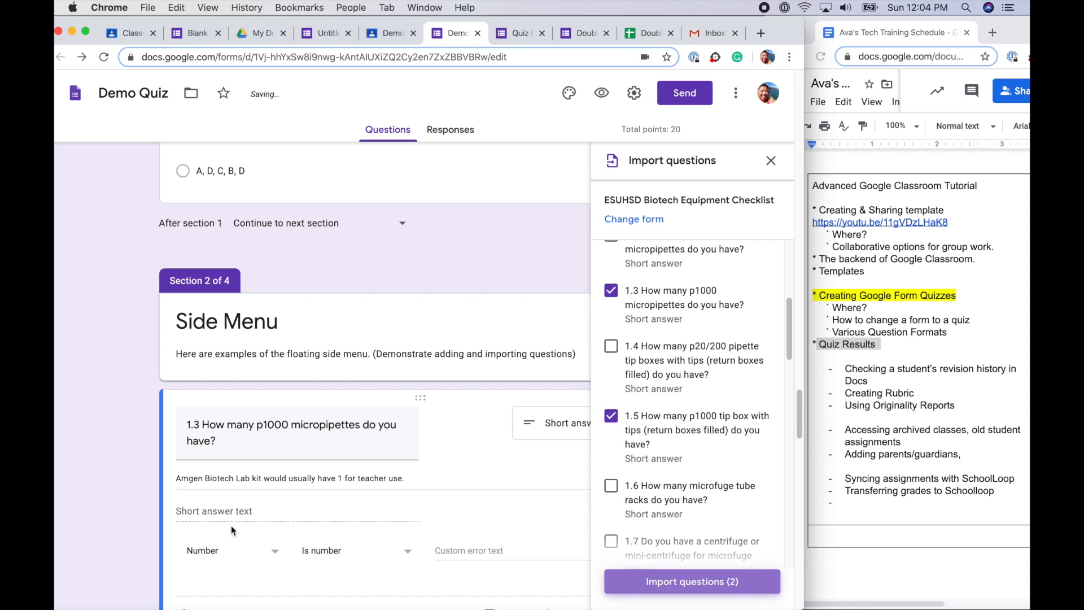
{"action": "scroll", "coordinate": [415, 509], "scroll_direction": "down", "scroll_amount": 6}
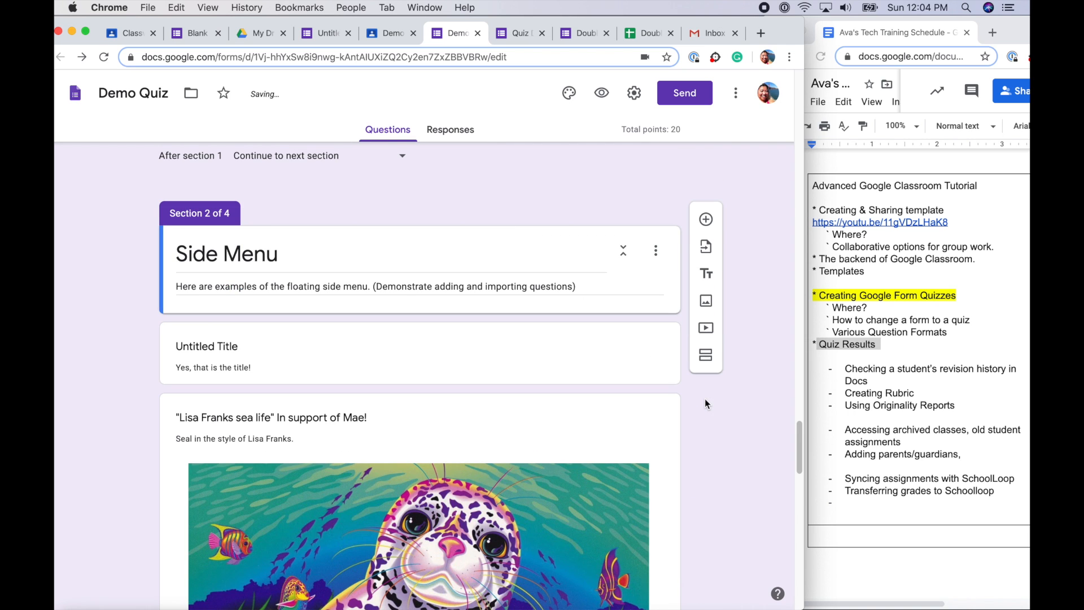
Step: View the display options of the Untitled Title block in the Side Menu section
{"action": "left_click", "coordinate": [267, 350]}
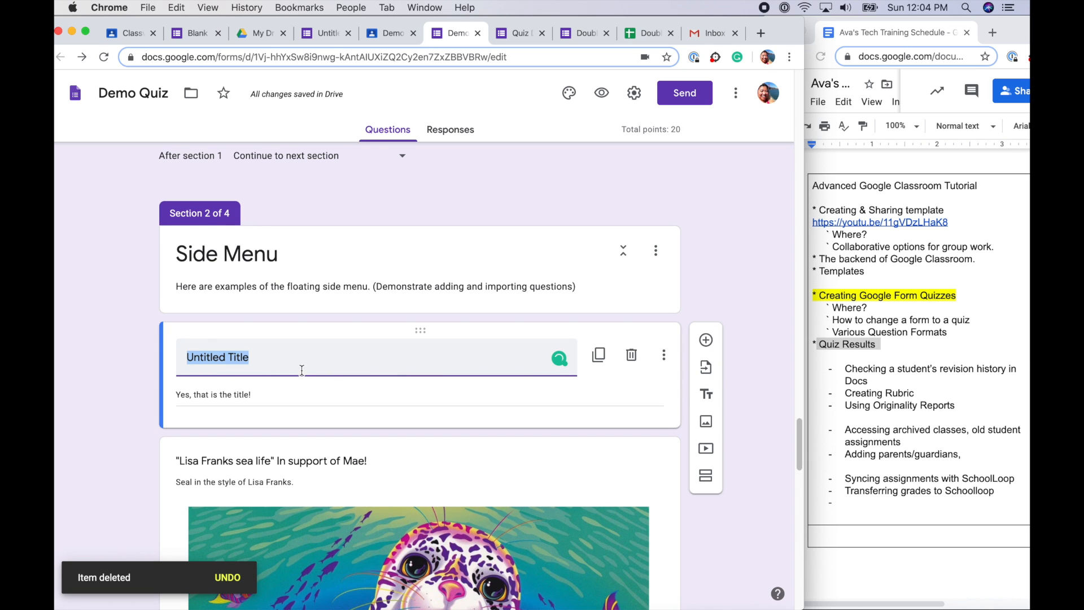
{"action": "left_click", "coordinate": [664, 356]}
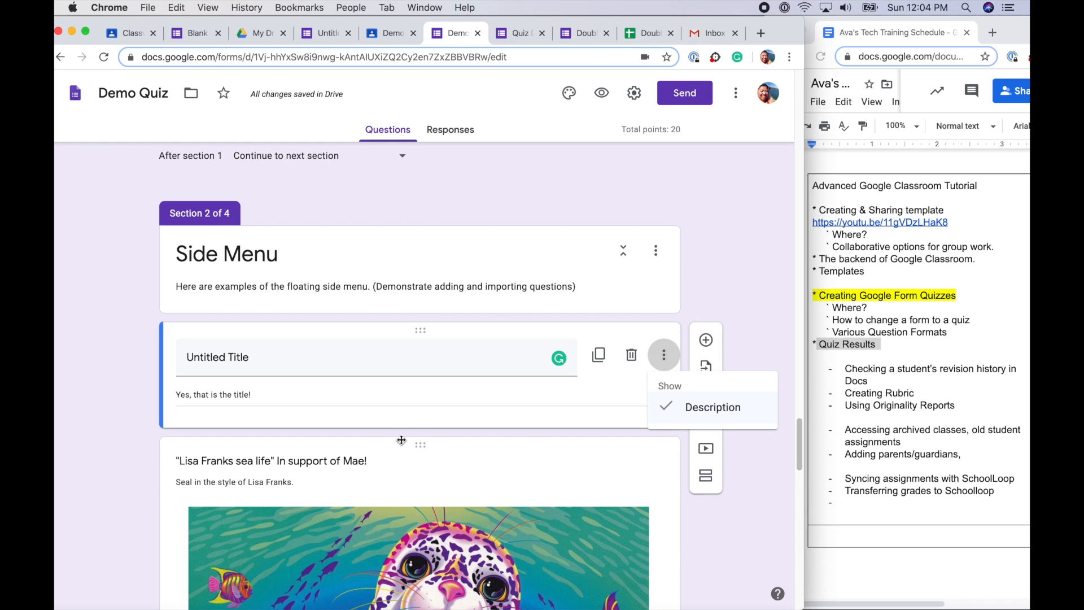
{"action": "left_click", "coordinate": [541, 459]}
Step: View the sources available for inserting an image after the "Lisa Franks sea life" block, without inserting one
{"action": "left_click", "coordinate": [540, 460]}
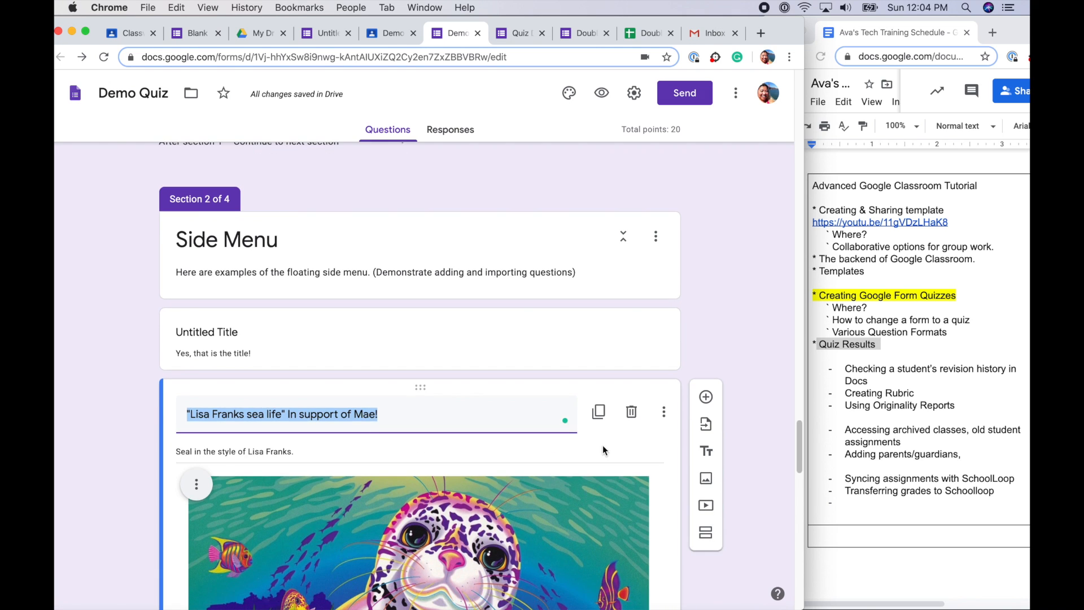
{"action": "left_click", "coordinate": [707, 463]}
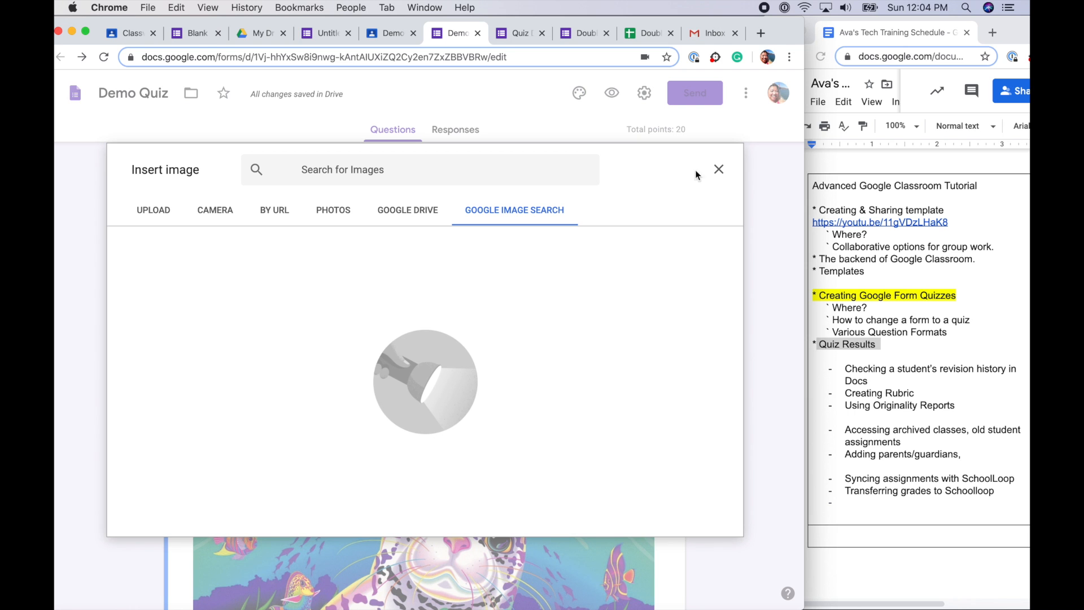
{"action": "left_click", "coordinate": [723, 168]}
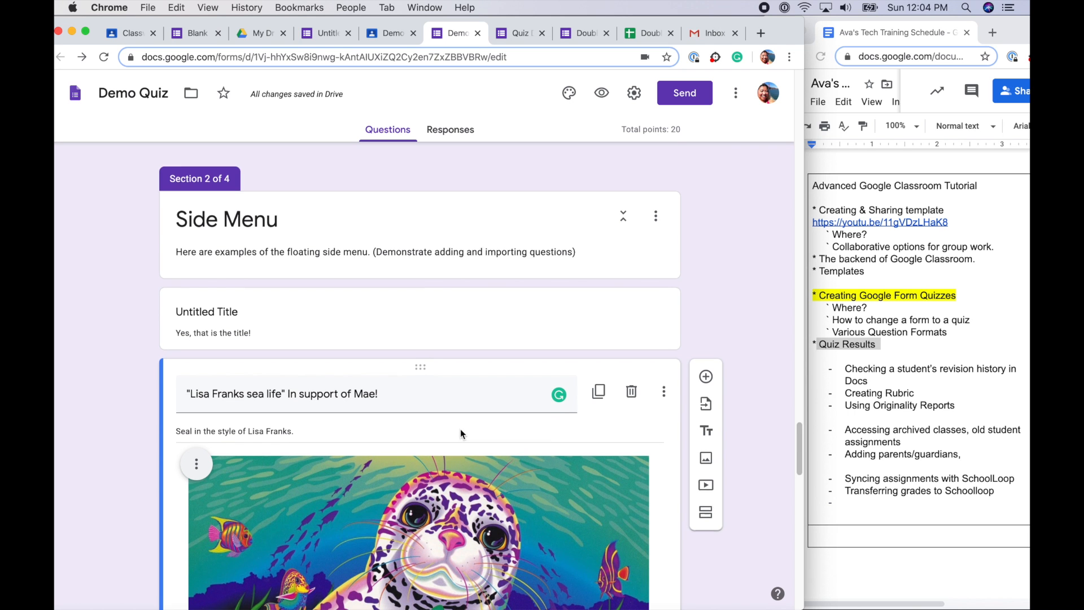
Step: Examine the seal image block and its hover text display option
{"action": "scroll", "coordinate": [459, 432], "scroll_direction": "down", "scroll_amount": 4}
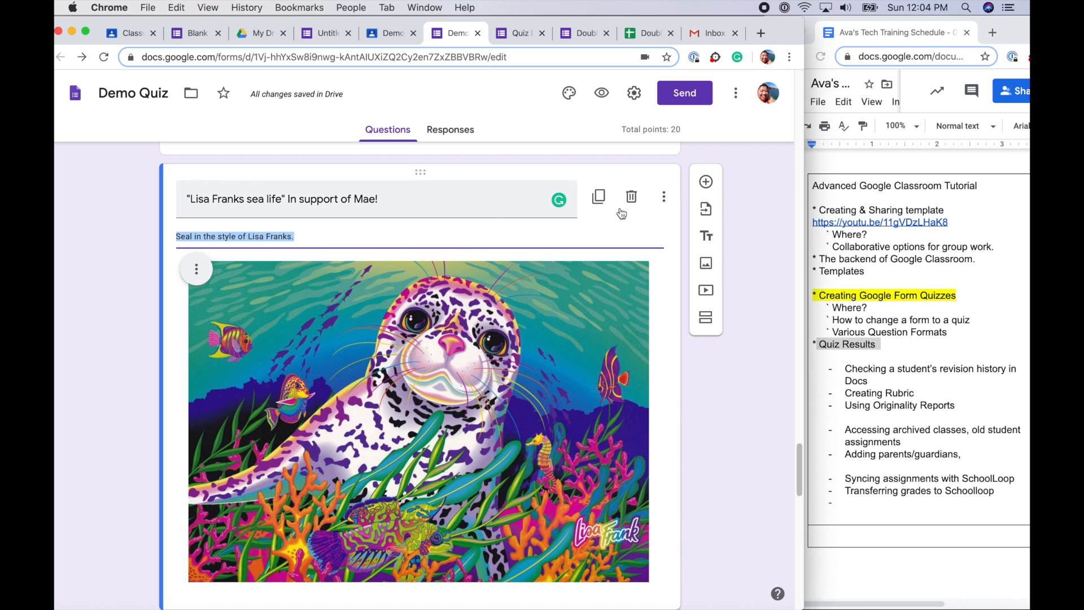
{"action": "left_click", "coordinate": [664, 199]}
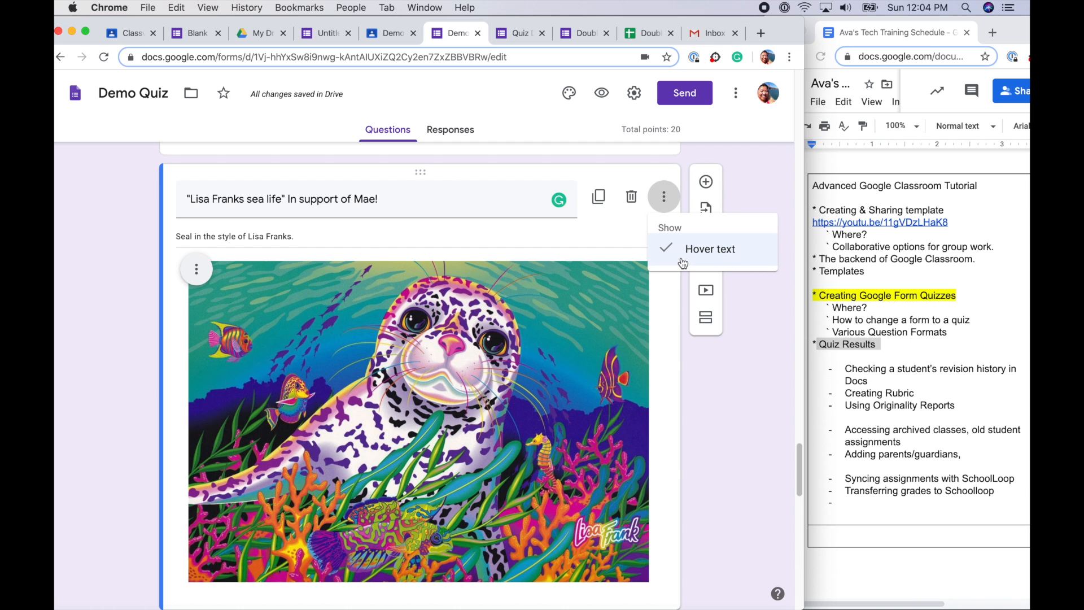
{"action": "scroll", "coordinate": [682, 260], "scroll_direction": "down", "scroll_amount": 3}
{"action": "scroll", "coordinate": [682, 260], "scroll_direction": "up", "scroll_amount": 1}
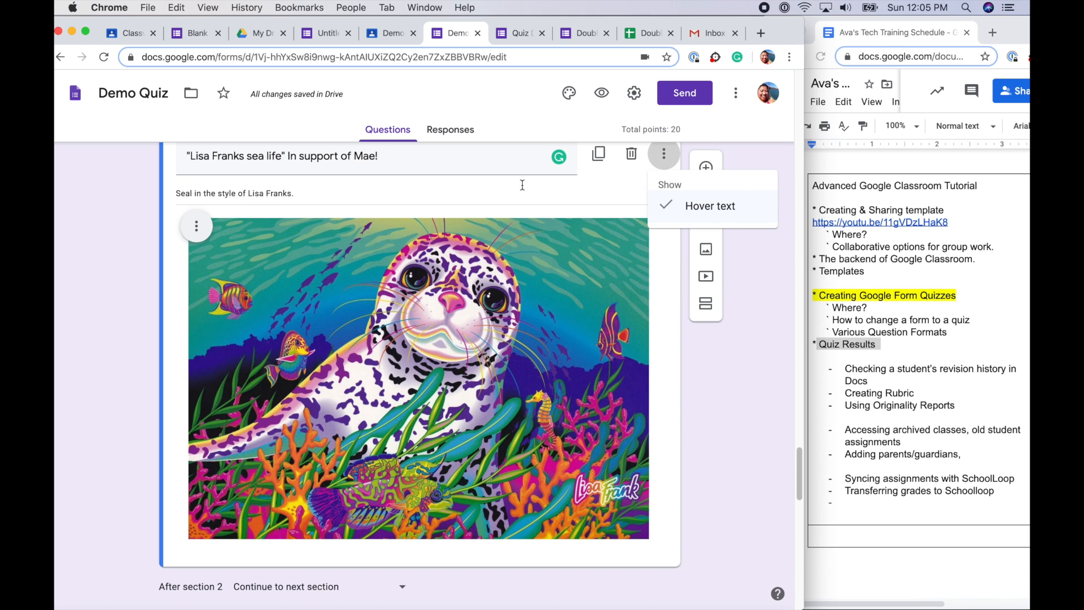
{"action": "left_click", "coordinate": [328, 209]}
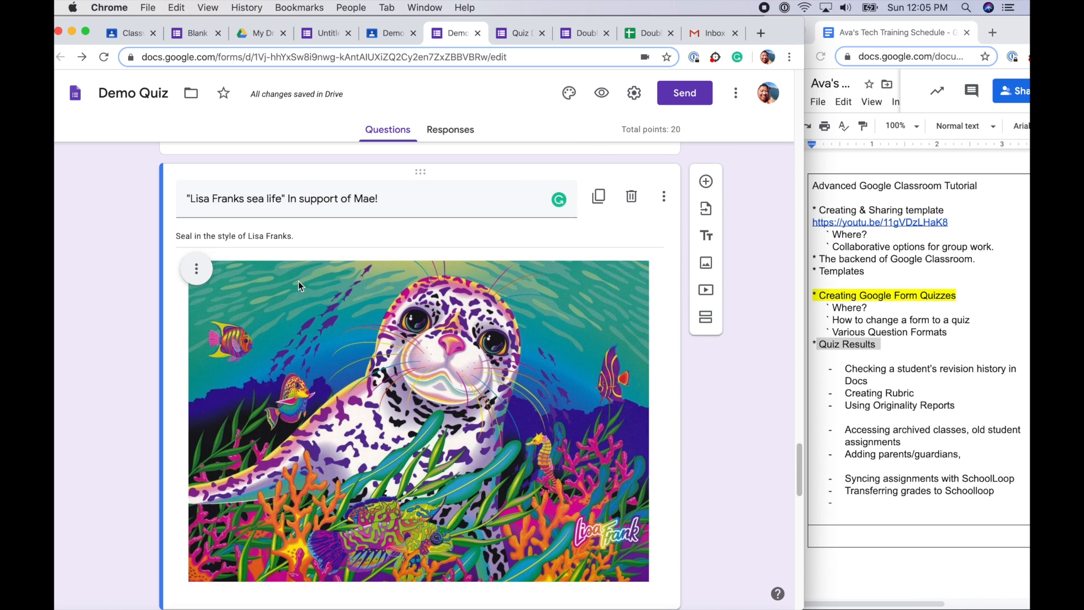
Step: Turn the seal image's hover text off and on again, and set it to "Sea in the art of Lisa Franks"
{"action": "triple_click", "coordinate": [292, 236]}
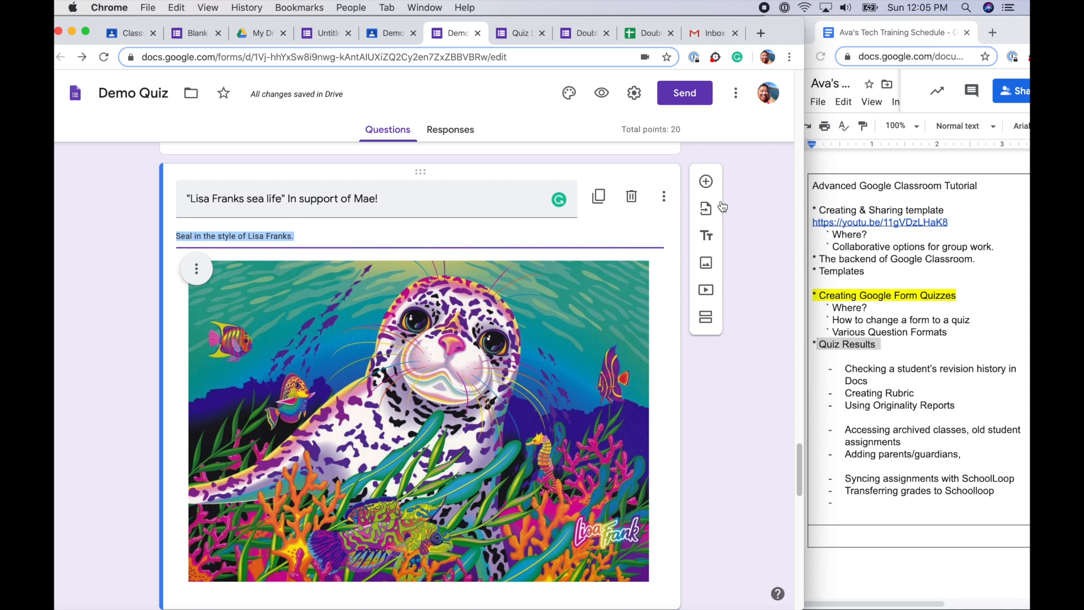
{"action": "left_click", "coordinate": [663, 196]}
{"action": "left_click", "coordinate": [670, 249]}
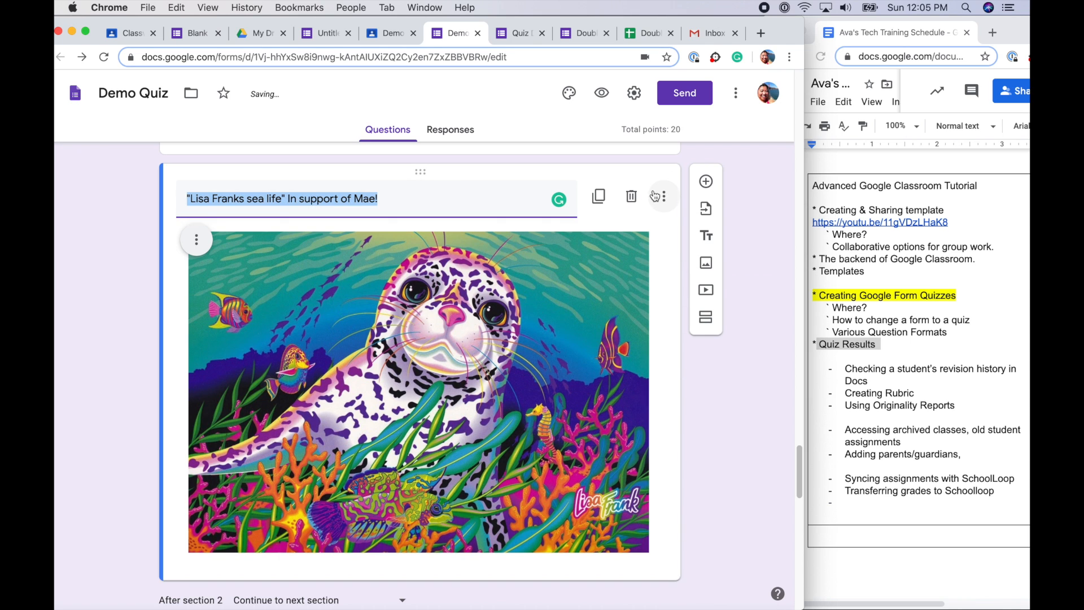
{"action": "left_click", "coordinate": [663, 196]}
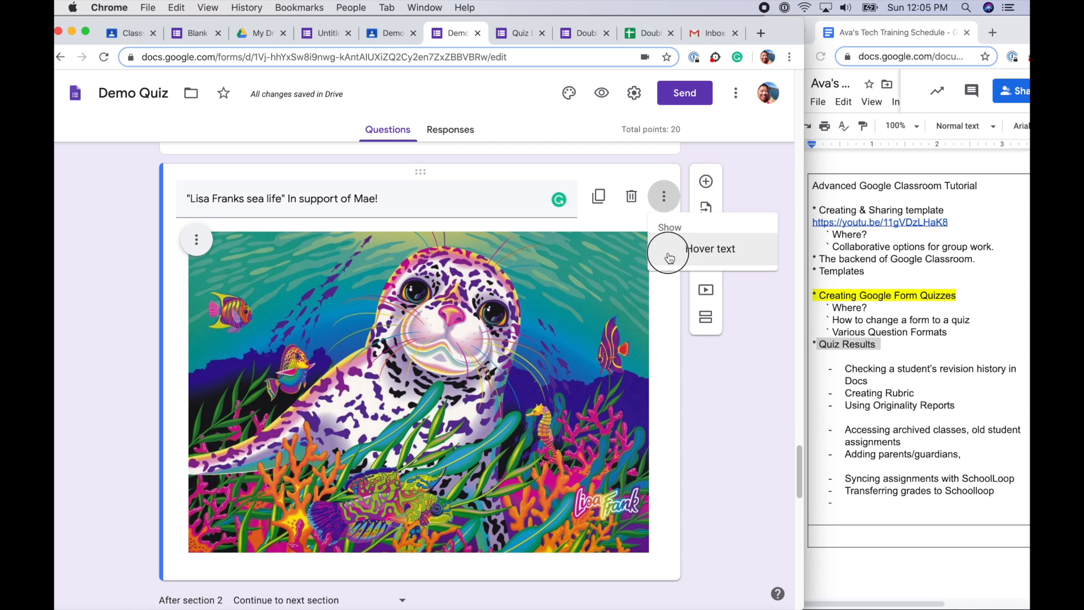
{"action": "left_click", "coordinate": [669, 248]}
{"action": "type", "text": "Sea in the art of Lisa Franks"}
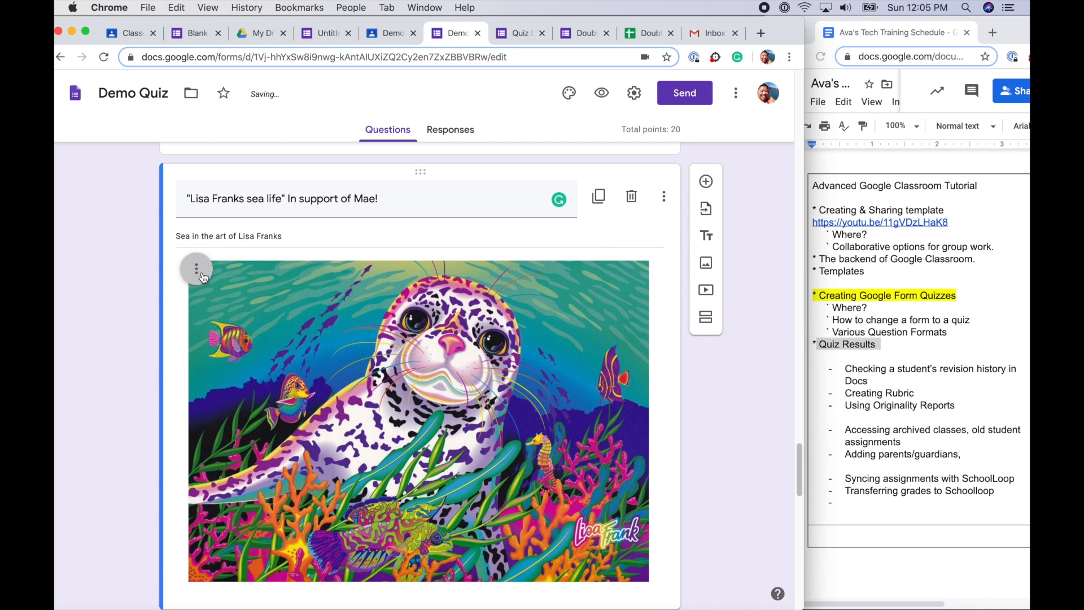
Step: View the seal image's alignment, change and removal options, and cancel out of the video selection
{"action": "left_click", "coordinate": [197, 270]}
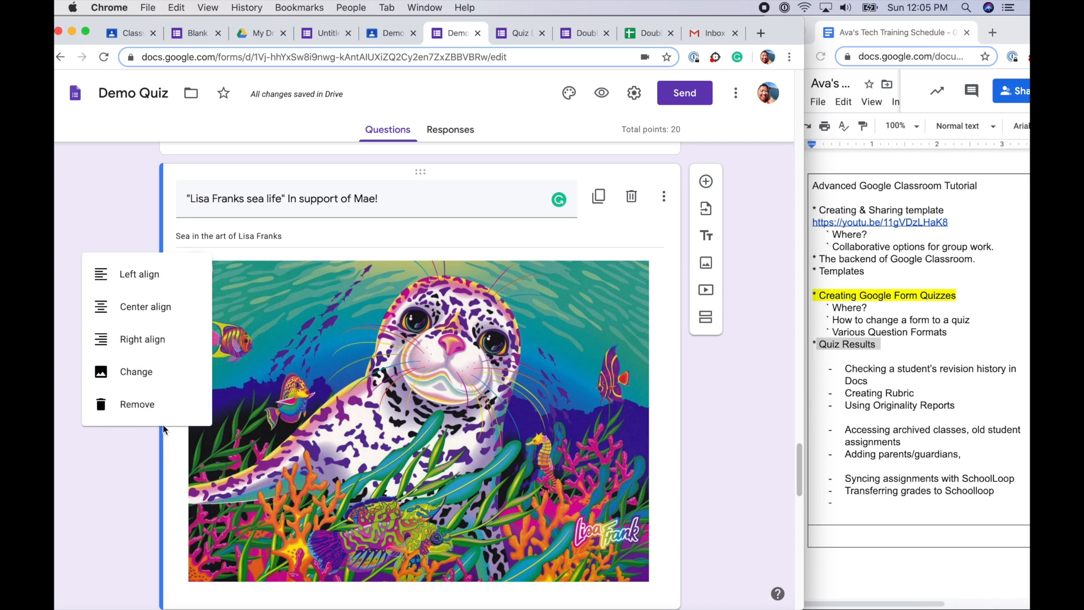
{"action": "left_click", "coordinate": [662, 348]}
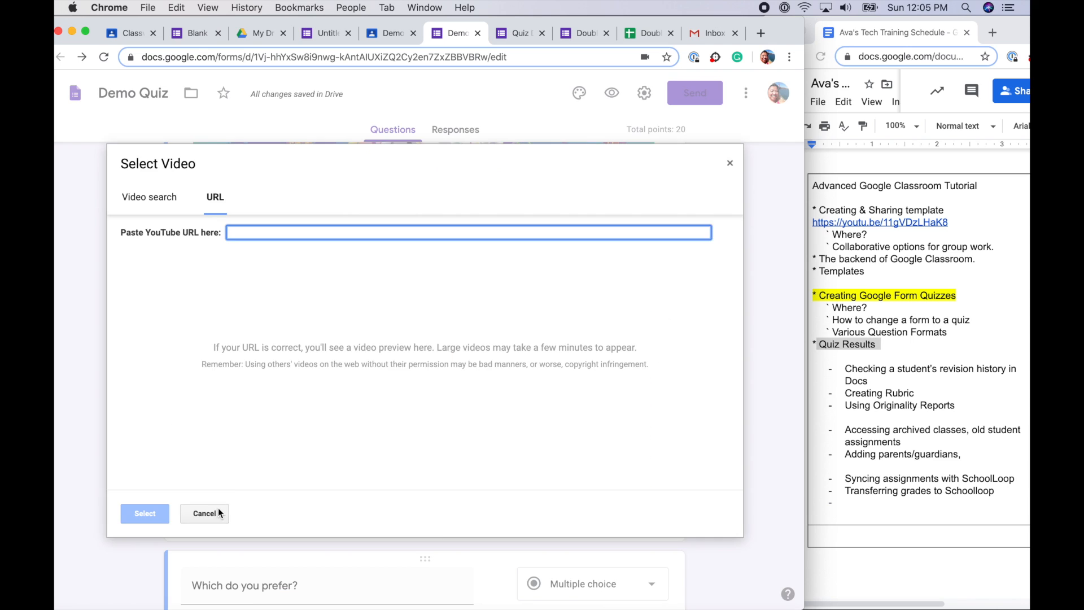
{"action": "left_click", "coordinate": [217, 508]}
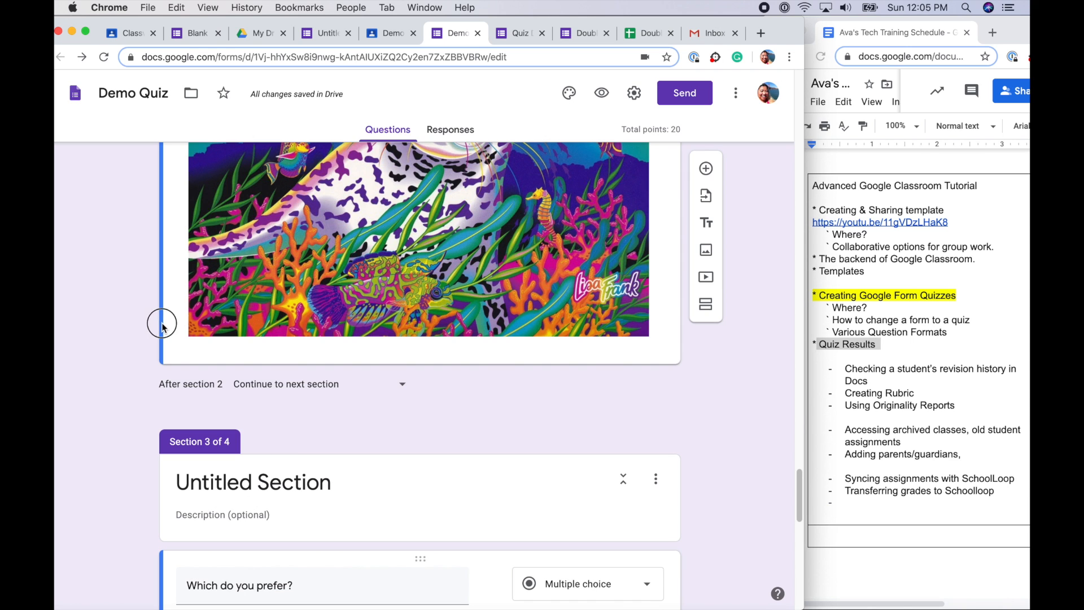
Step: Start adding a video by YouTube URL after the seal image block
{"action": "scroll", "coordinate": [185, 385], "scroll_direction": "up", "scroll_amount": 5}
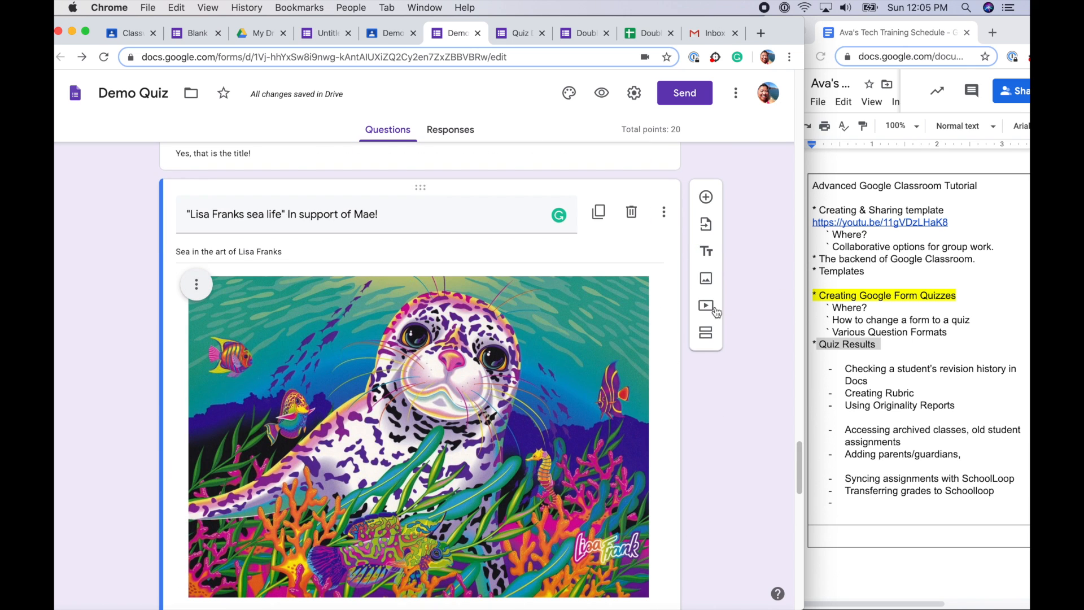
{"action": "left_click", "coordinate": [707, 306]}
{"action": "left_click", "coordinate": [304, 232]}
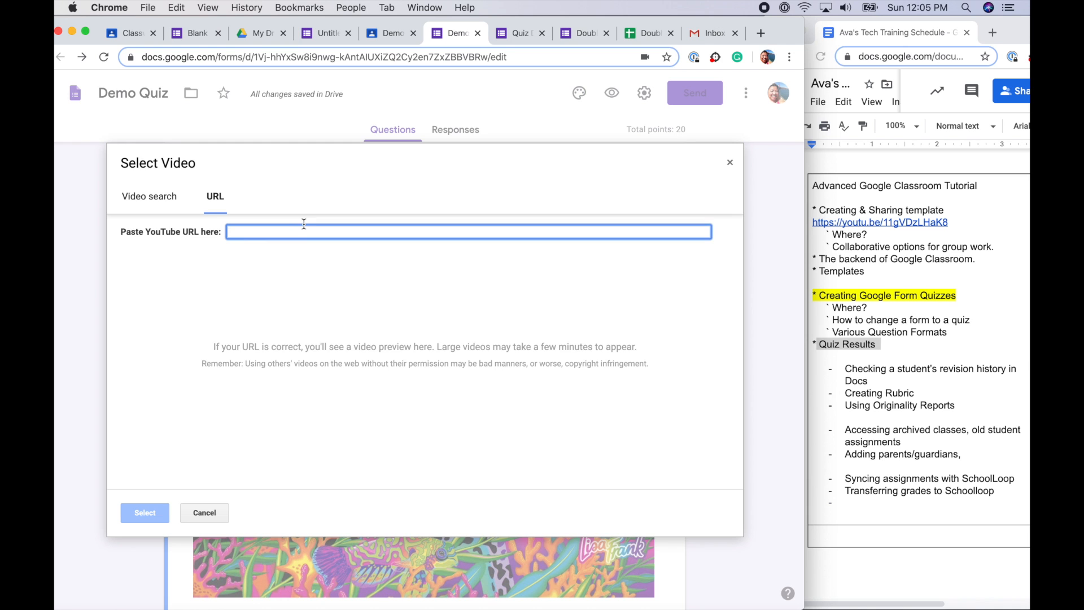
Step: Search YouTube in a new tab for "How Germs Spread Mark Rober", open "How To See Germs Spread (Coronavirus)", and lower the sound volume
{"action": "left_click", "coordinate": [760, 32]}
{"action": "type", "text": "you"}
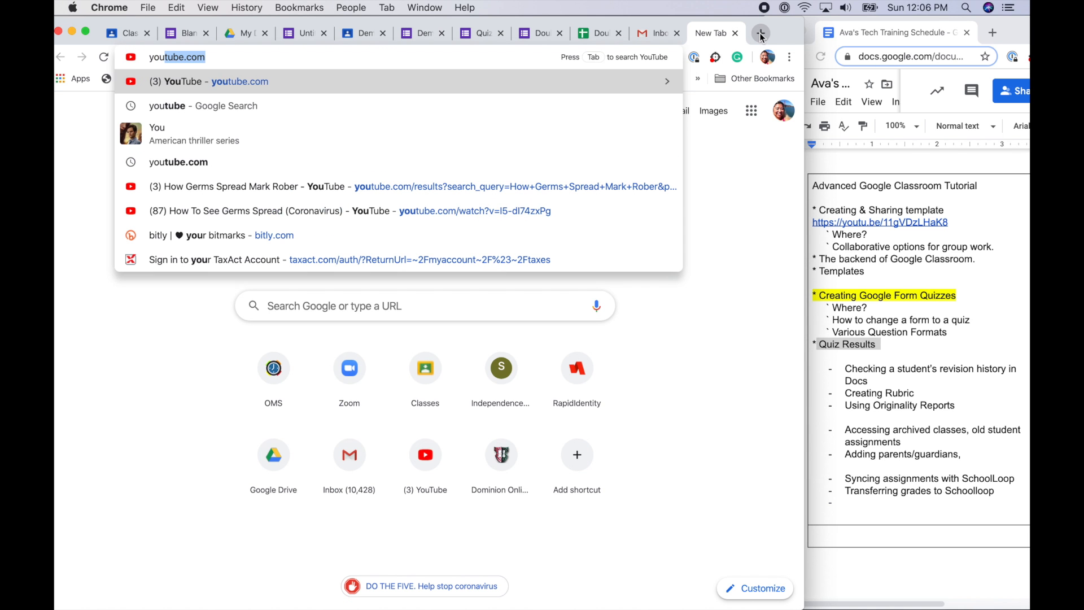
{"action": "key", "text": "Tab"}
{"action": "type", "text": "Ho"}
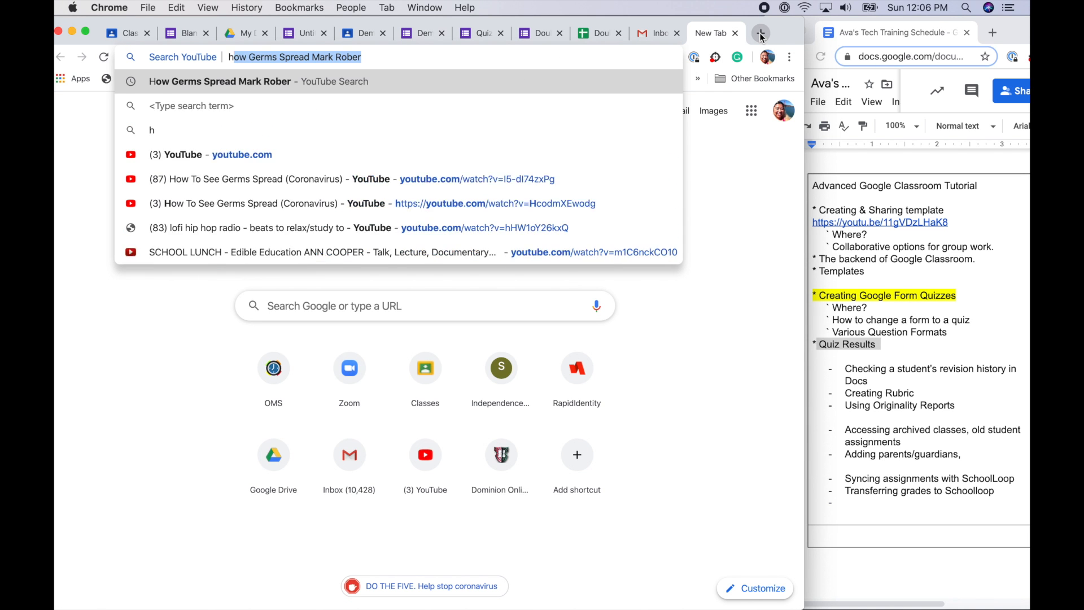
{"action": "key", "text": "Return"}
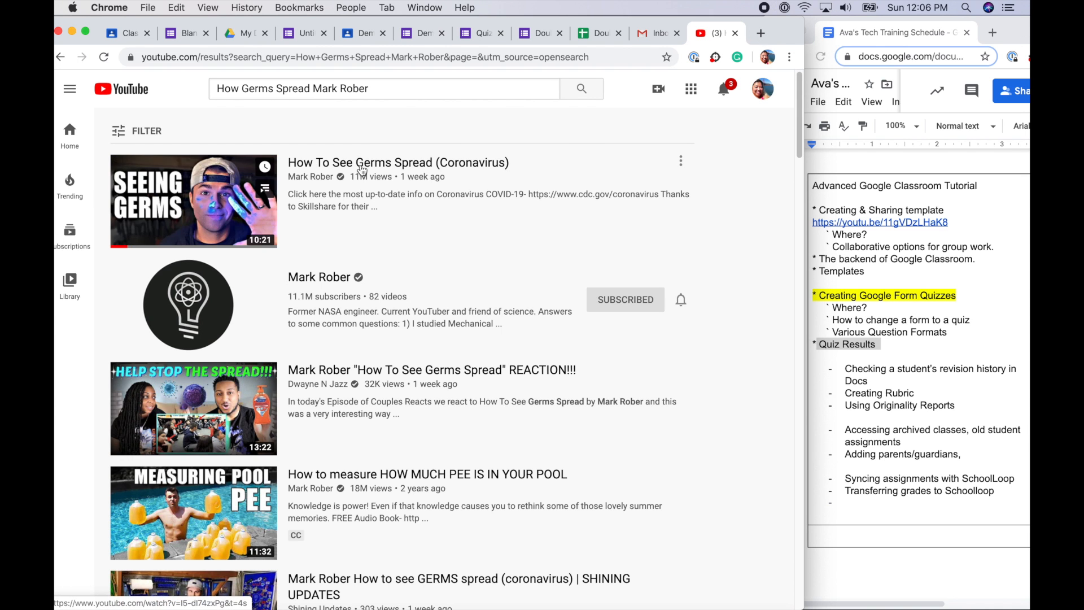
{"action": "left_click", "coordinate": [350, 163]}
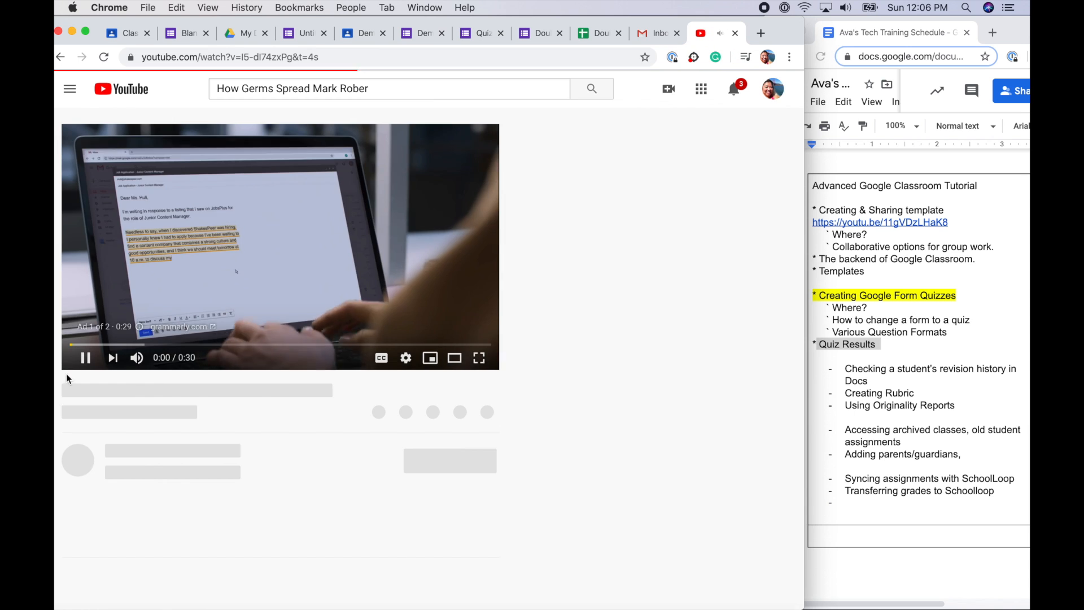
{"action": "key", "text": "XF86AudioLowerVolume"}
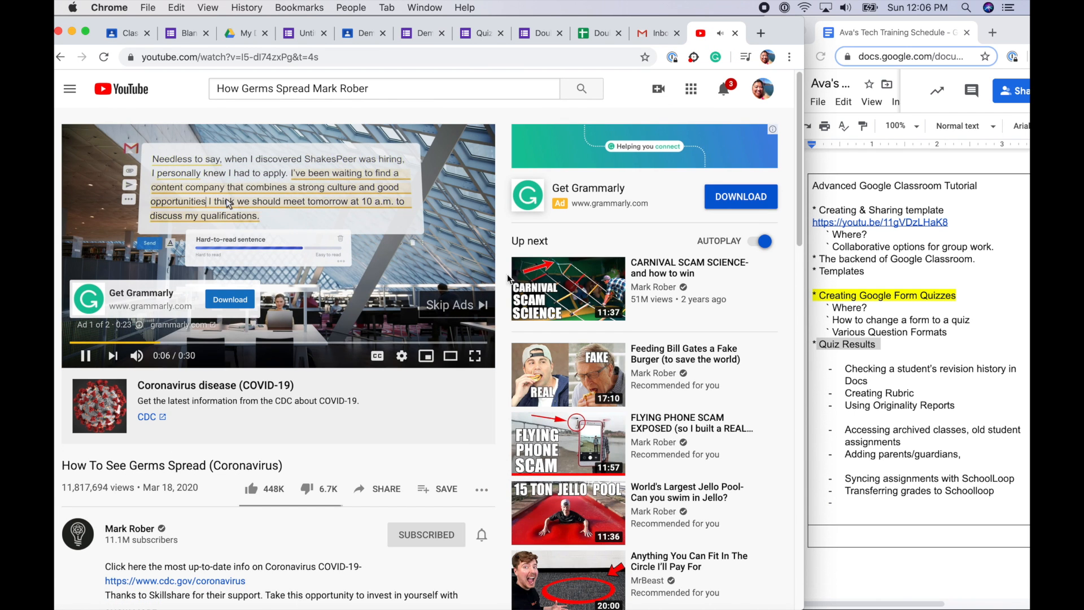
Step: Skip the ad, pause the "How To See Germs Spread (Coronavirus)" video, and copy its web address
{"action": "left_click", "coordinate": [446, 312]}
{"action": "left_click", "coordinate": [85, 355]}
{"action": "left_click", "coordinate": [328, 58]}
{"action": "key", "text": "super+c"}
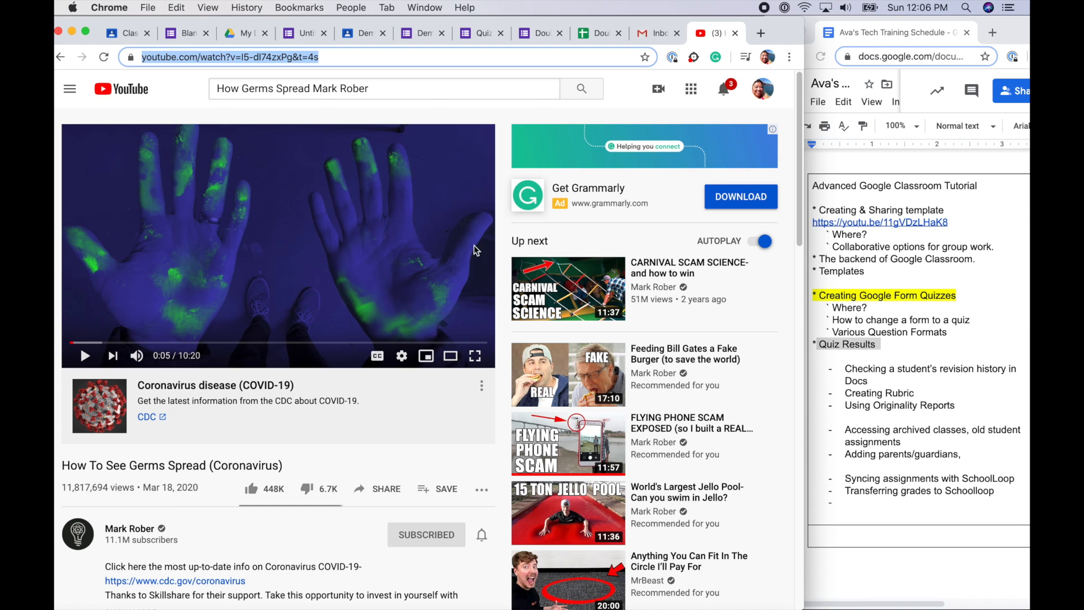
Step: Return to the Demo Quiz form, insert the video from the copied URL, and title it "How Germs Really Spread. By Mark Rober"
{"action": "left_click", "coordinate": [416, 35]}
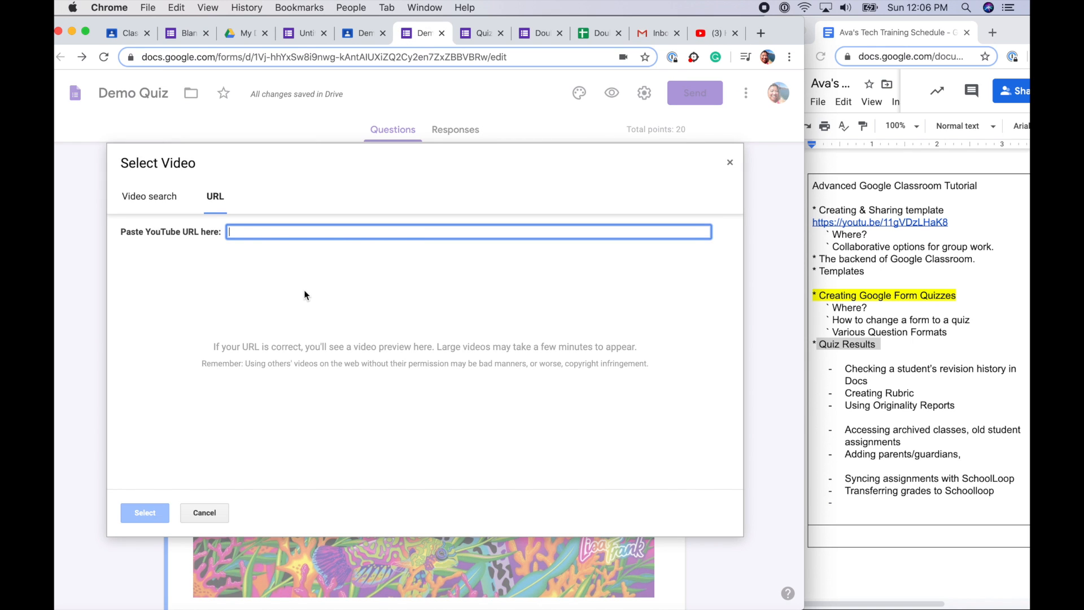
{"action": "key", "text": "super+v"}
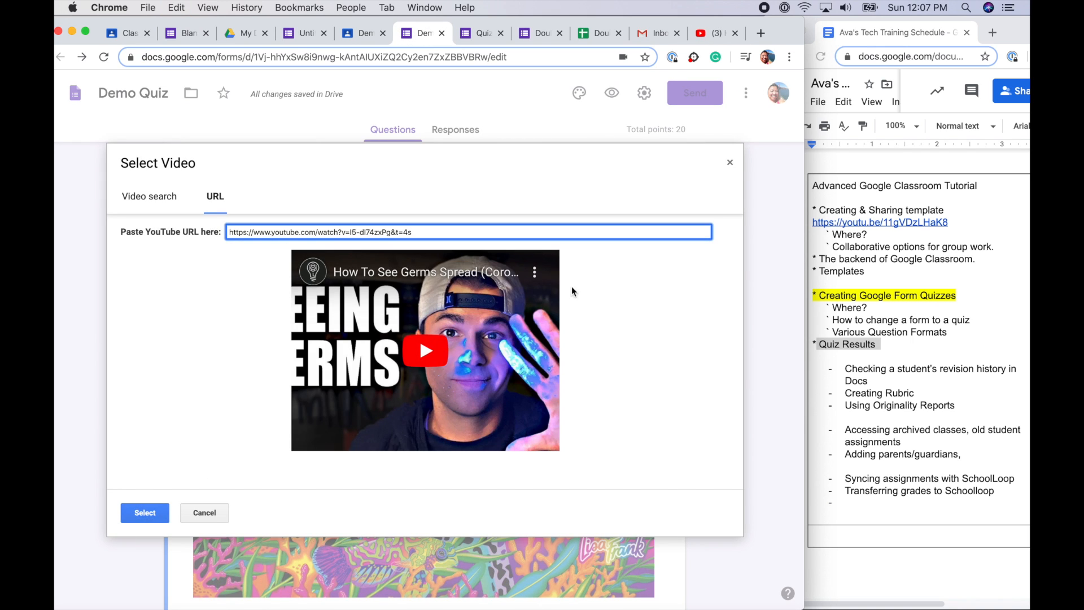
{"action": "left_click", "coordinate": [130, 514]}
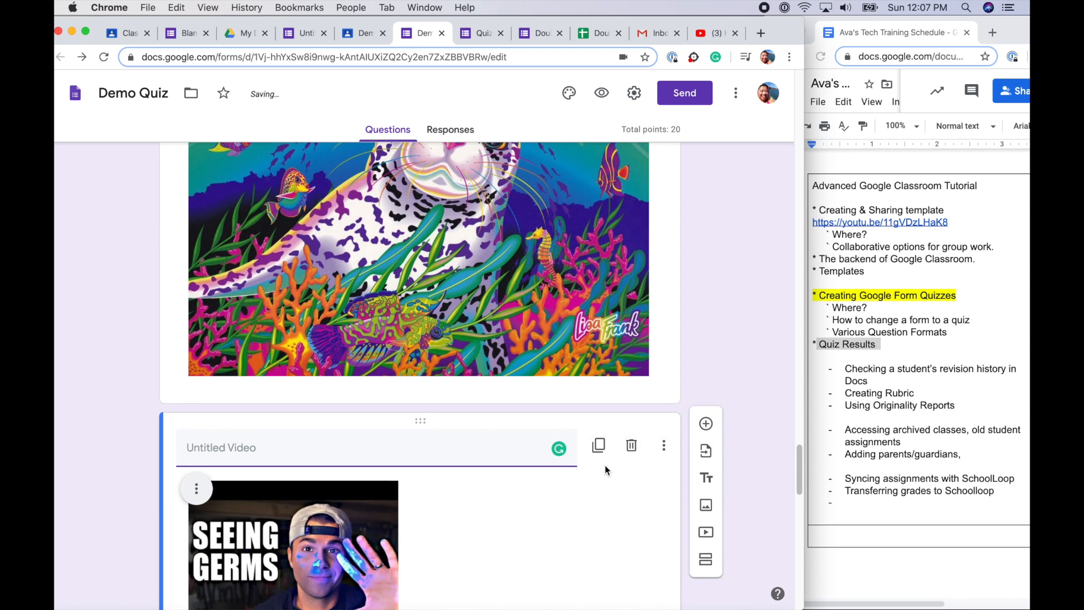
{"action": "type", "text": "How Germs Really Spread."}
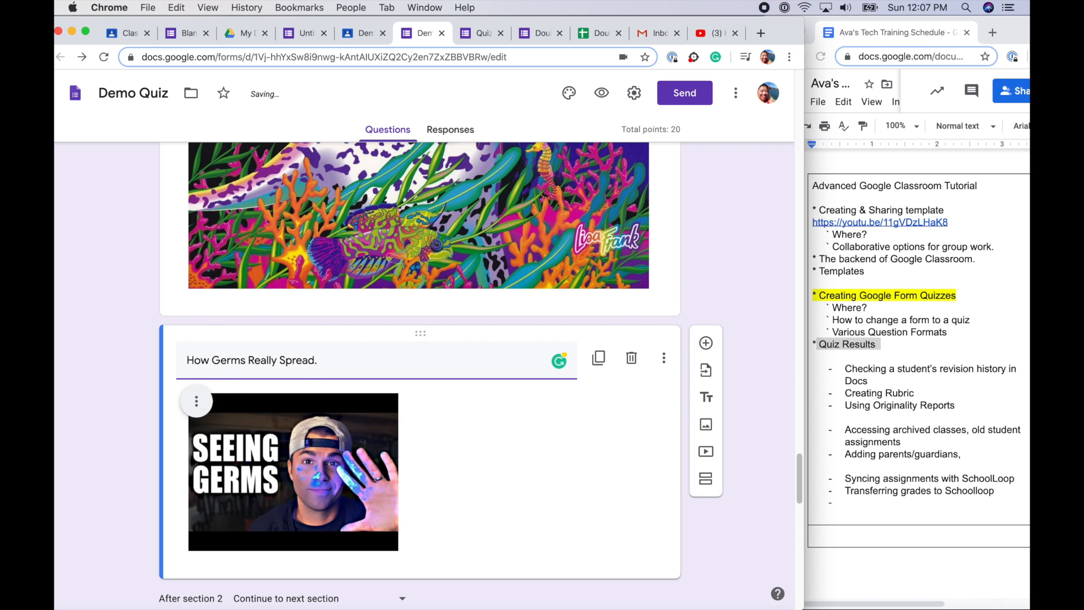
{"action": "type", "text": " By Mark Rober"}
Step: Show the video's caption and enter "Mark Rober was a former NASA Engineer, who for fun created videos to debunk fake videos and catches unsuspecting package thieves"
{"action": "left_click", "coordinate": [665, 362]}
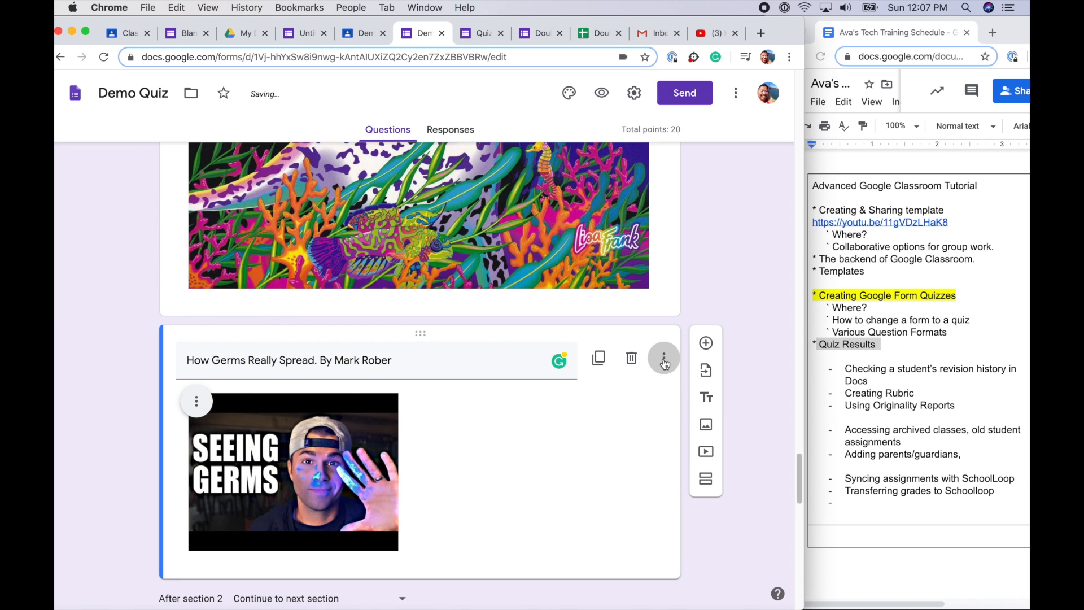
{"action": "left_click", "coordinate": [699, 414]}
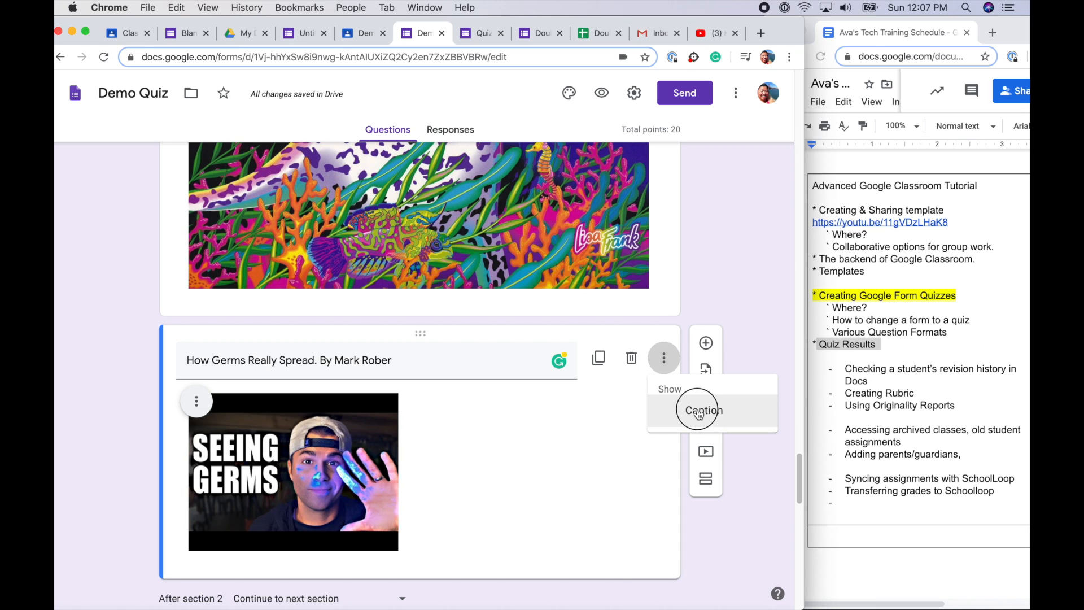
{"action": "type", "text": "Mark Rober was a former NASA Engineer, who for fun created videos to debunk fake videos and catches unsuspecting package theh"}
{"action": "key", "text": "BackSpace"}
{"action": "type", "text": "ives"}
Step: Correct the spelling of "thieves" in the video's caption and append ". He is now a full time Youtuber."
{"action": "right_click", "coordinate": [190, 408]}
{"action": "left_click", "coordinate": [228, 372]}
{"action": "type", "text": ". He is now a full time Youtuber."}
{"action": "left_click", "coordinate": [549, 546]}
Step: View the third section's options, try reordering the Side Menu and Untitled Section entries, and cancel the reordering
{"action": "scroll", "coordinate": [520, 501], "scroll_direction": "down", "scroll_amount": 2}
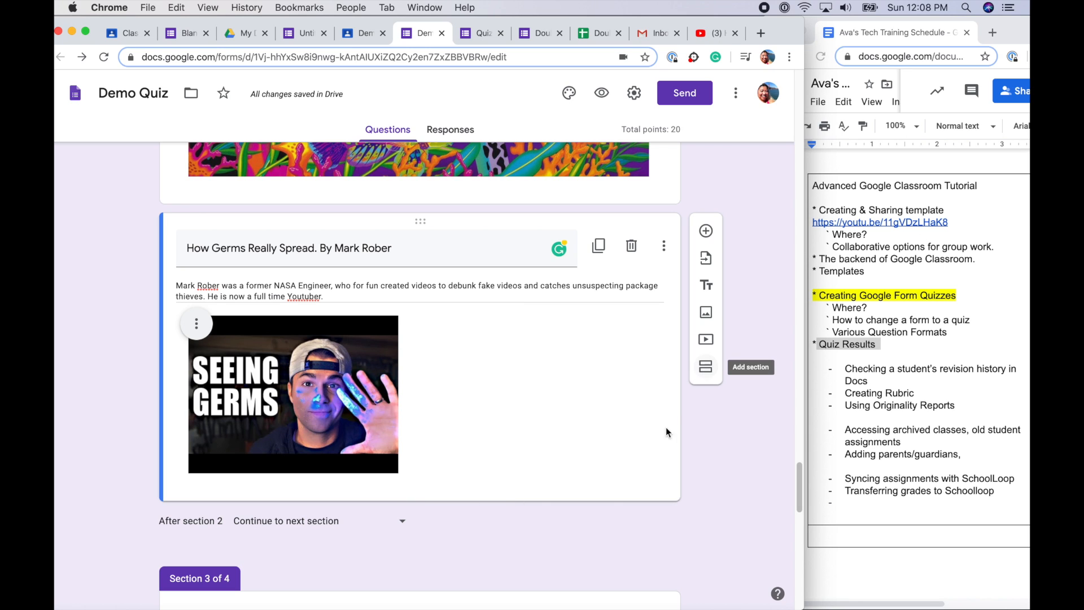
{"action": "scroll", "coordinate": [396, 520], "scroll_direction": "down", "scroll_amount": 3}
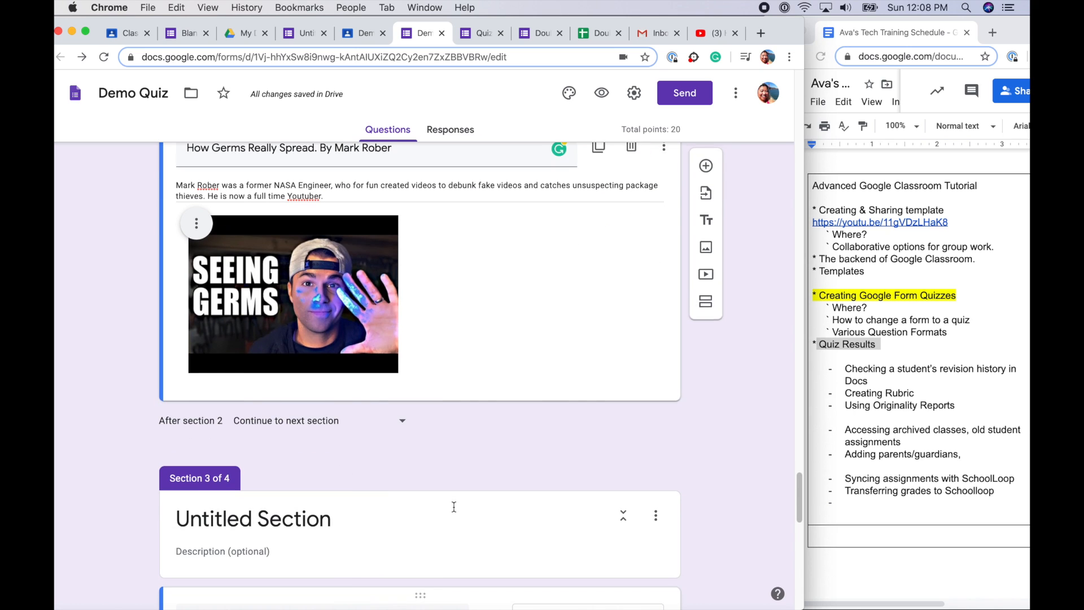
{"action": "scroll", "coordinate": [444, 504], "scroll_direction": "down", "scroll_amount": 2}
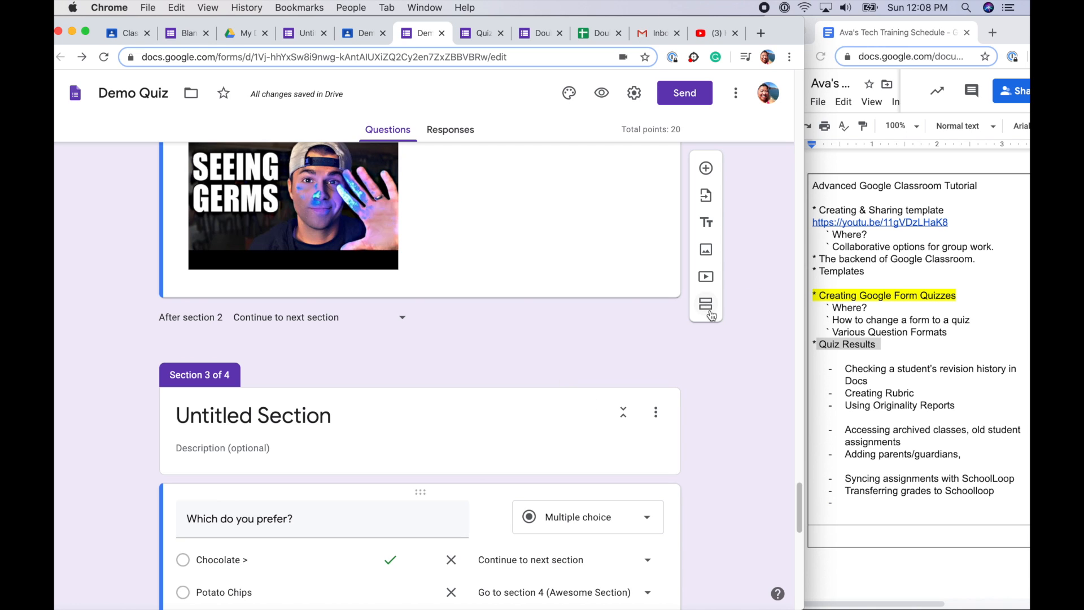
{"action": "left_click", "coordinate": [656, 421]}
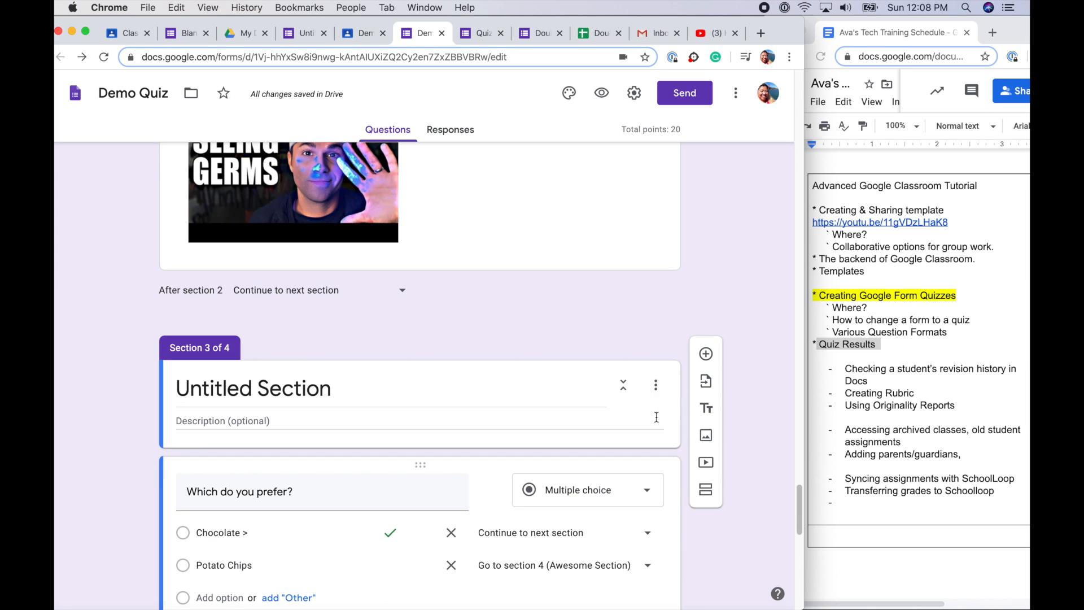
{"action": "left_click", "coordinate": [656, 383]}
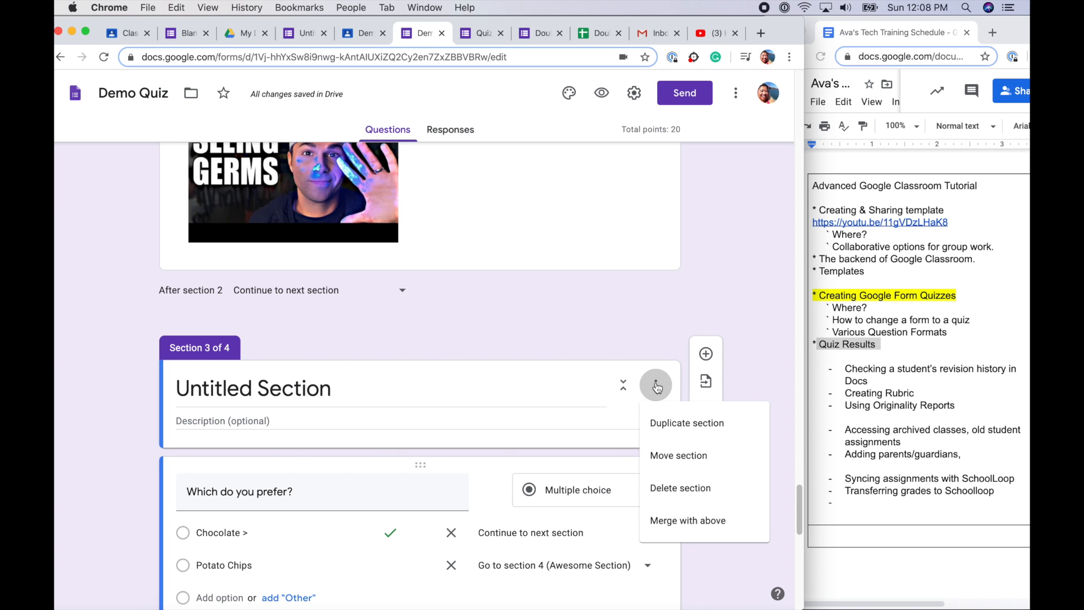
{"action": "left_click", "coordinate": [690, 468]}
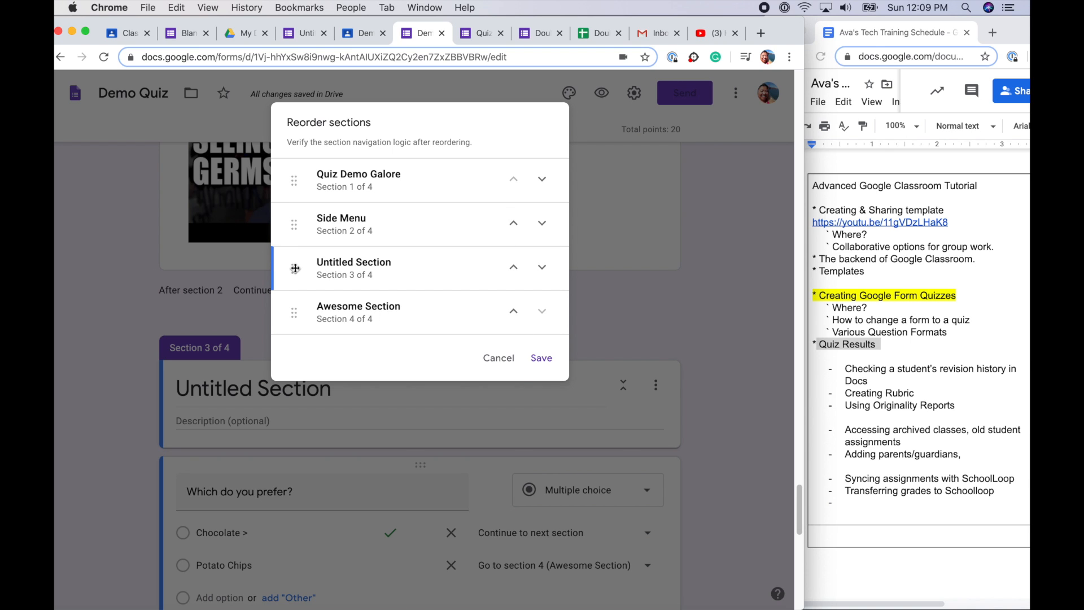
{"action": "mouse_move", "coordinate": [293, 268]}
{"action": "left_mouse_down"}
{"action": "mouse_move", "coordinate": [291, 213]}
{"action": "mouse_move", "coordinate": [293, 277]}
{"action": "left_mouse_up"}
{"action": "left_click", "coordinate": [542, 223]}
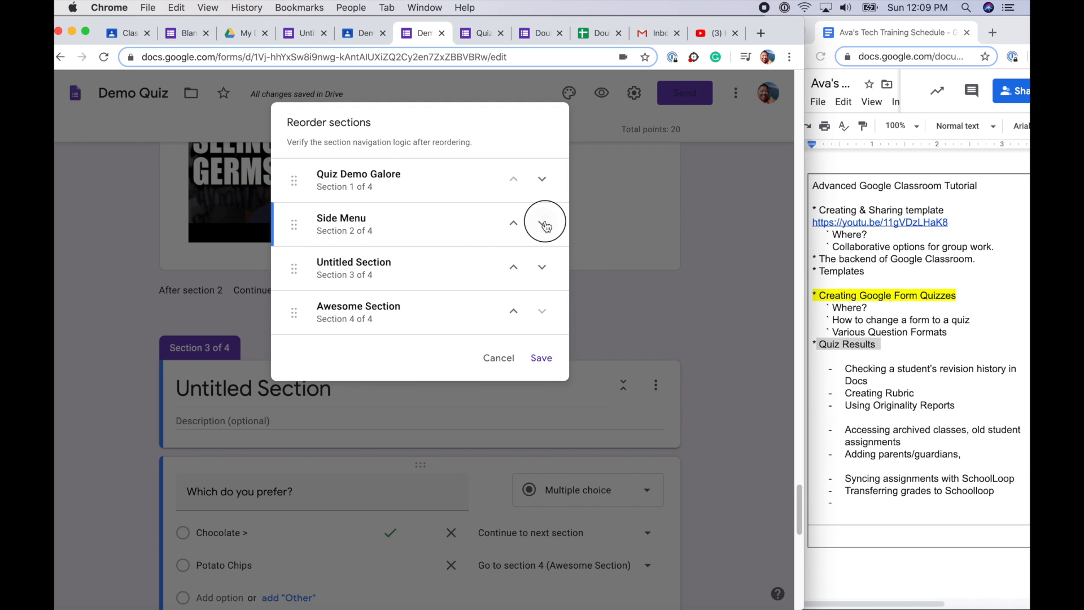
{"action": "left_click", "coordinate": [514, 271]}
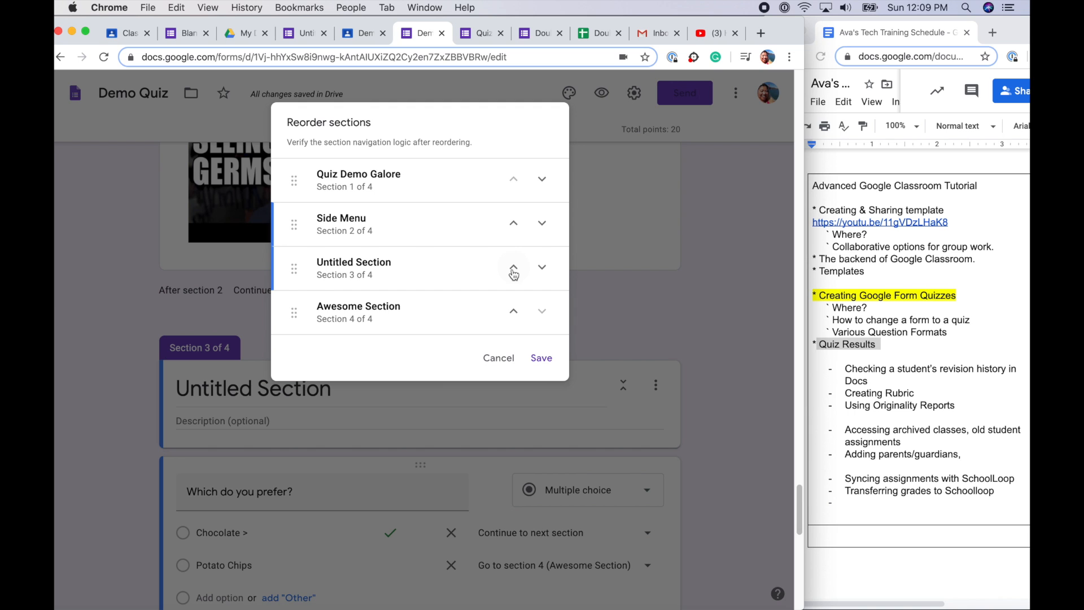
{"action": "left_click", "coordinate": [490, 361]}
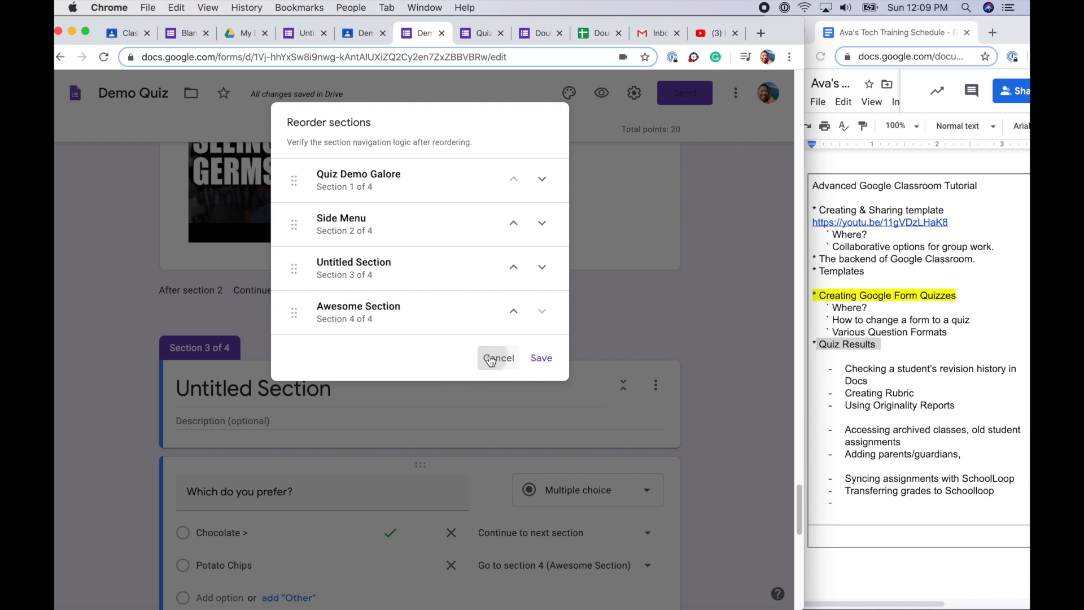
{"action": "left_click", "coordinate": [656, 387]}
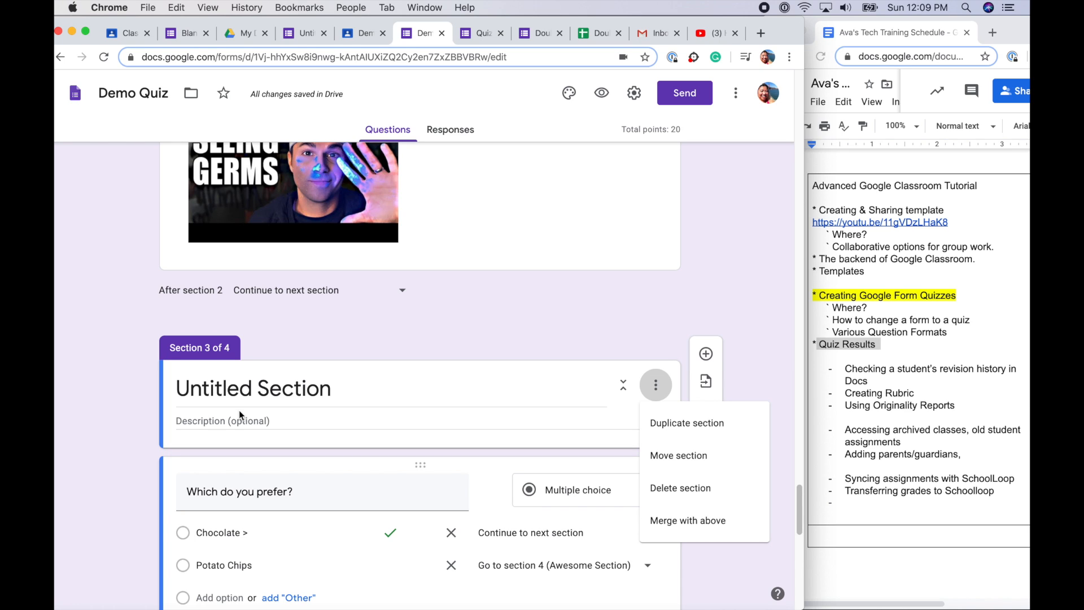
{"action": "left_click", "coordinate": [483, 463]}
Step: Change the first option of the "Which do you prefer?" question to "Chocolate"
{"action": "left_click", "coordinate": [483, 463]}
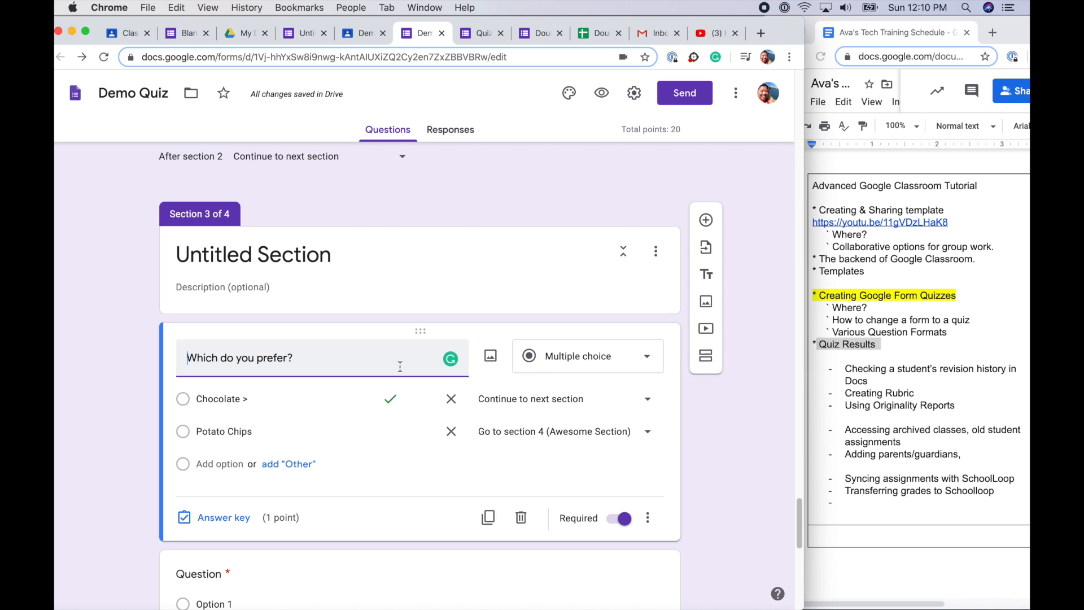
{"action": "left_click", "coordinate": [249, 399]}
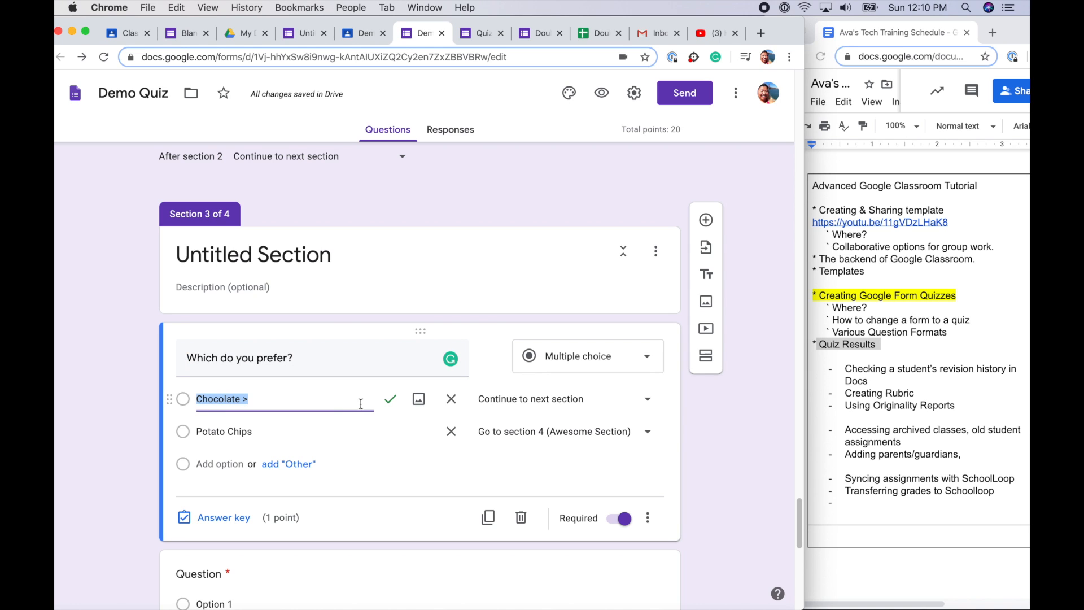
{"action": "left_click", "coordinate": [361, 403]}
{"action": "key", "text": "BackSpace"}
{"action": "left_click", "coordinate": [388, 524]}
Step: Set the untitled question in section 3 to "What kind of fried chicken do you like?"
{"action": "scroll", "coordinate": [387, 521], "scroll_direction": "down", "scroll_amount": 2}
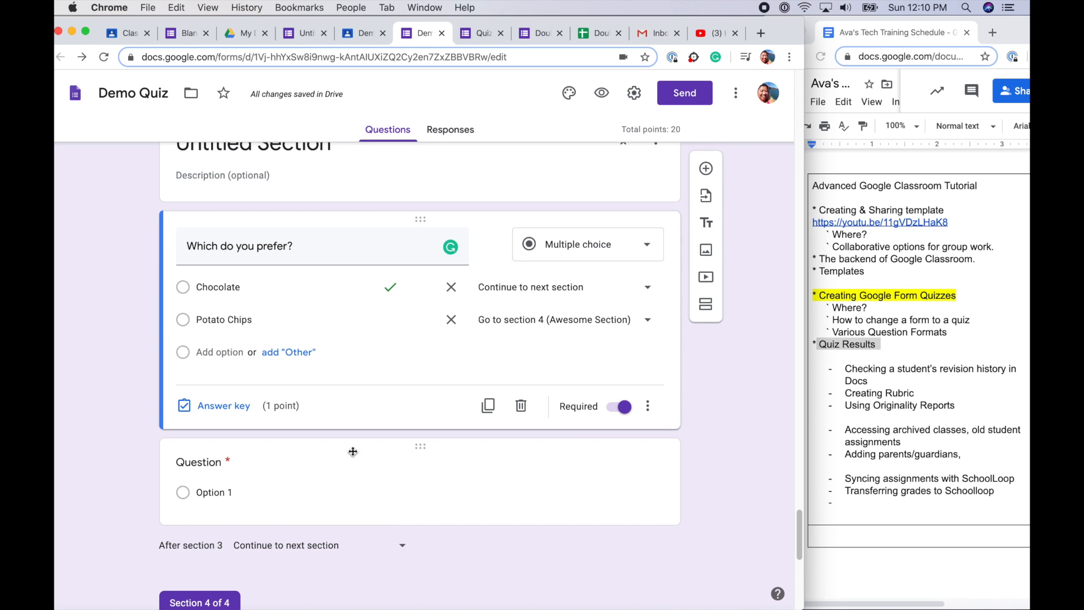
{"action": "left_click", "coordinate": [306, 467]}
{"action": "type", "text": "What kind of friend c"}
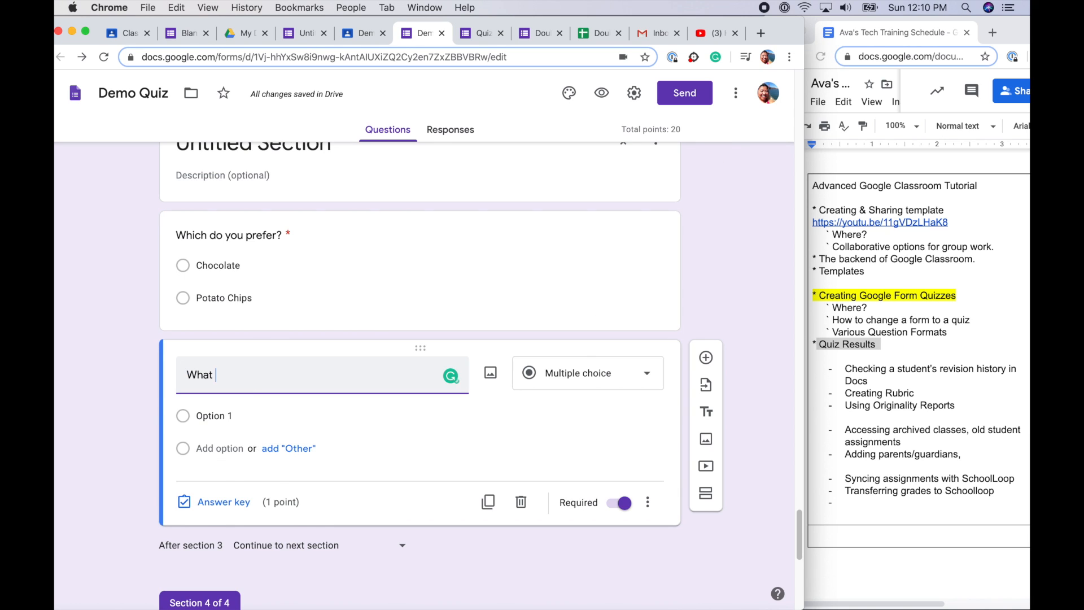
{"action": "key", "text": "BackSpace"}
{"action": "key", "text": "BackSpace"}
{"action": "key", "text": "BackSpace"}
{"action": "key", "text": "BackSpace"}
{"action": "type", "text": "d chicken do myou lik"}
{"action": "key", "text": "BackSpace"}
{"action": "key", "text": "BackSpace"}
{"action": "key", "text": "BackSpace"}
{"action": "key", "text": "BackSpace"}
{"action": "key", "text": "BackSpace"}
{"action": "key", "text": "BackSpace"}
{"action": "key", "text": "BackSpace"}
{"action": "key", "text": "BackSpace"}
{"action": "type", "text": "you like?"}
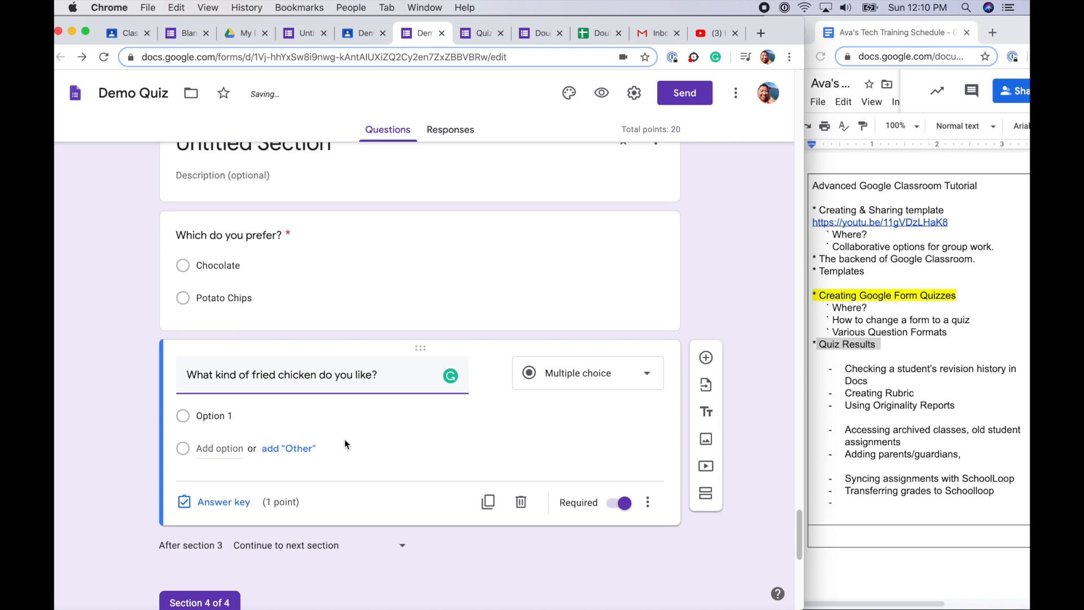
Step: Give the fried chicken question the answer options "Dark meat" and "White meat"
{"action": "left_click", "coordinate": [291, 418]}
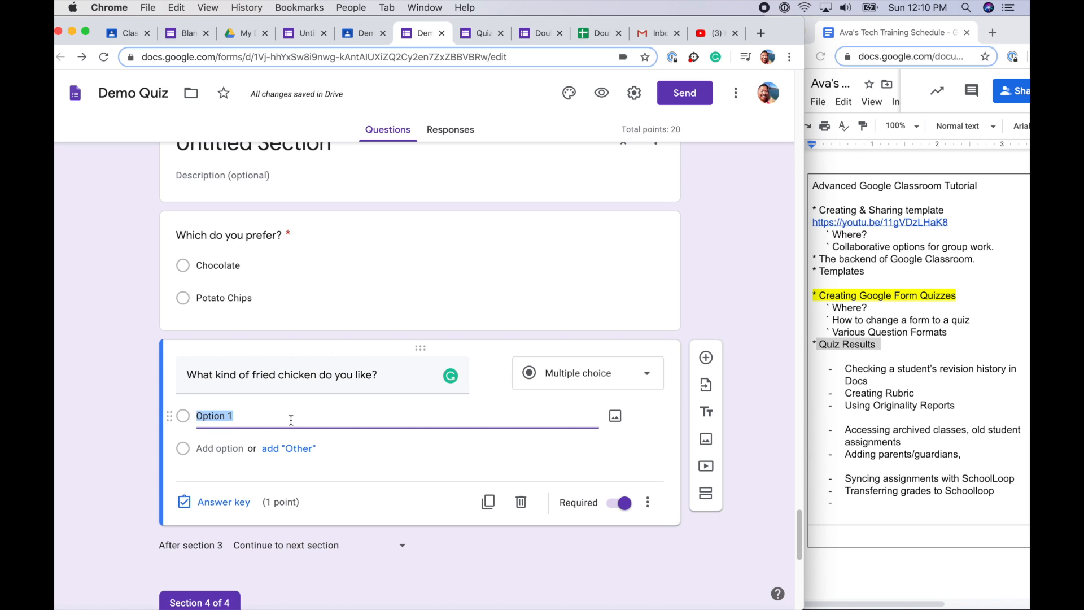
{"action": "type", "text": "Dark meat"}
{"action": "key", "text": "Return"}
{"action": "type", "text": "White meat"}
{"action": "left_click", "coordinate": [408, 479]}
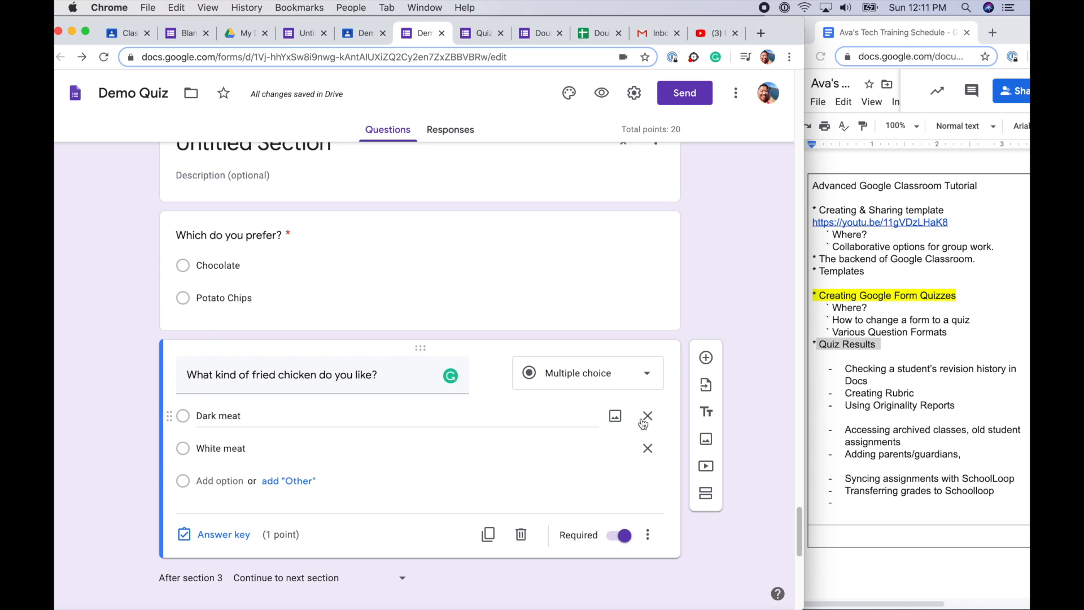
Step: Turn on going to a section based on the answer for the fried chicken question
{"action": "left_click", "coordinate": [648, 537]}
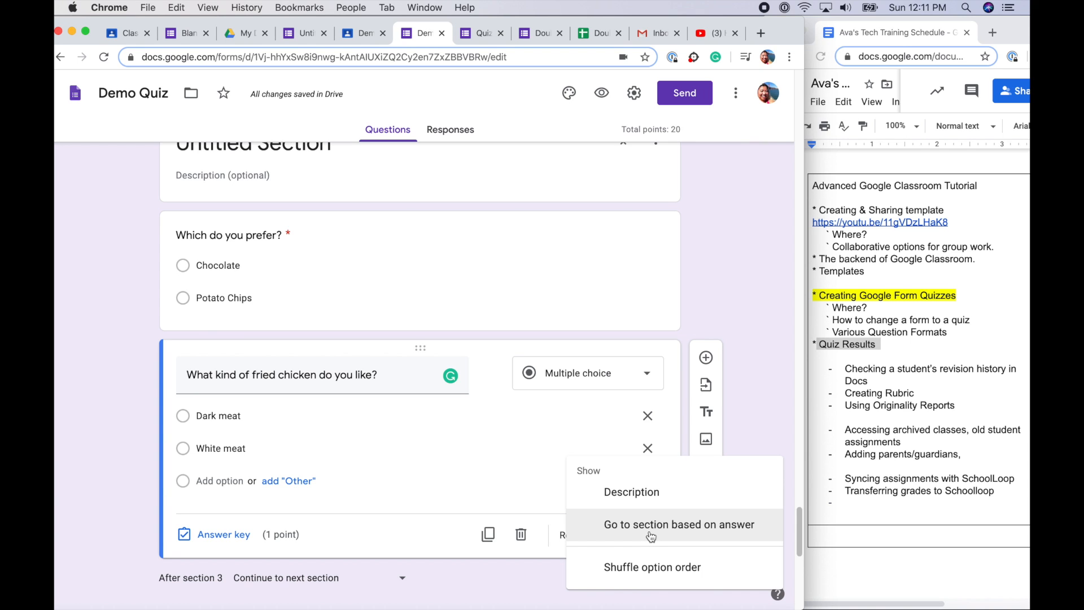
{"action": "left_click", "coordinate": [651, 525]}
{"action": "left_click", "coordinate": [375, 272]}
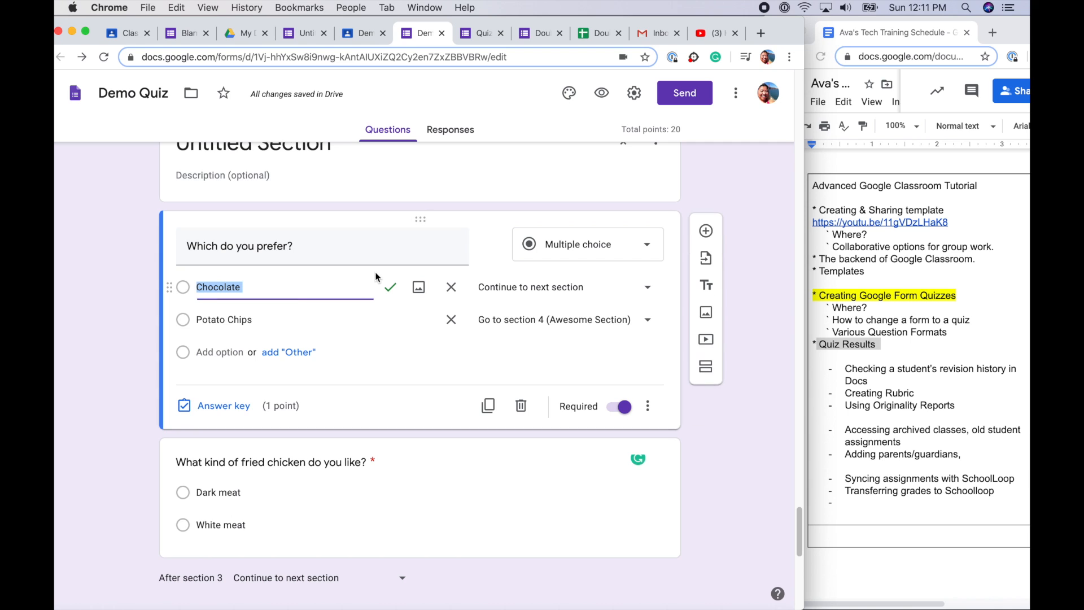
{"action": "scroll", "coordinate": [424, 475], "scroll_direction": "down", "scroll_amount": 1}
{"action": "left_click", "coordinate": [426, 457]}
Step: View the section destinations for "Dark meat" without changing them, and set "White meat" to submit the form
{"action": "left_click", "coordinate": [551, 393]}
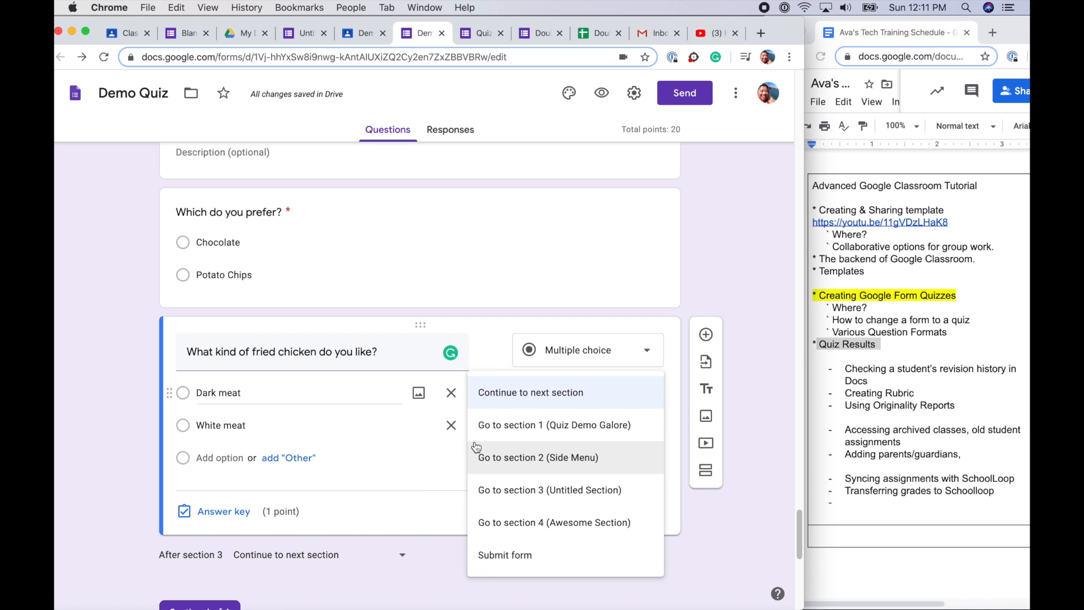
{"action": "left_click", "coordinate": [430, 484]}
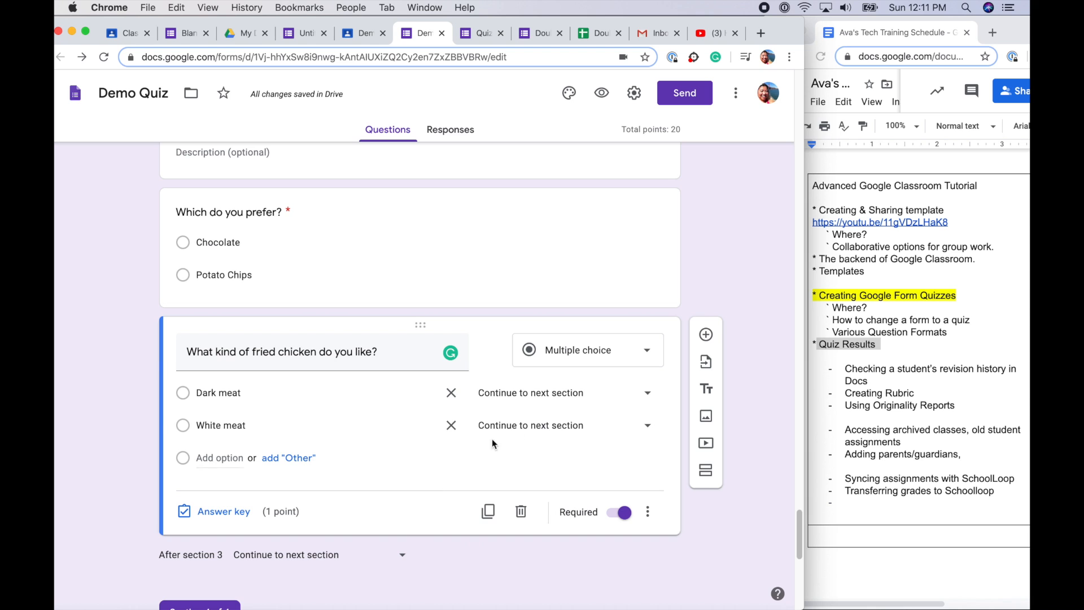
{"action": "left_click", "coordinate": [537, 431]}
{"action": "left_click", "coordinate": [515, 572]}
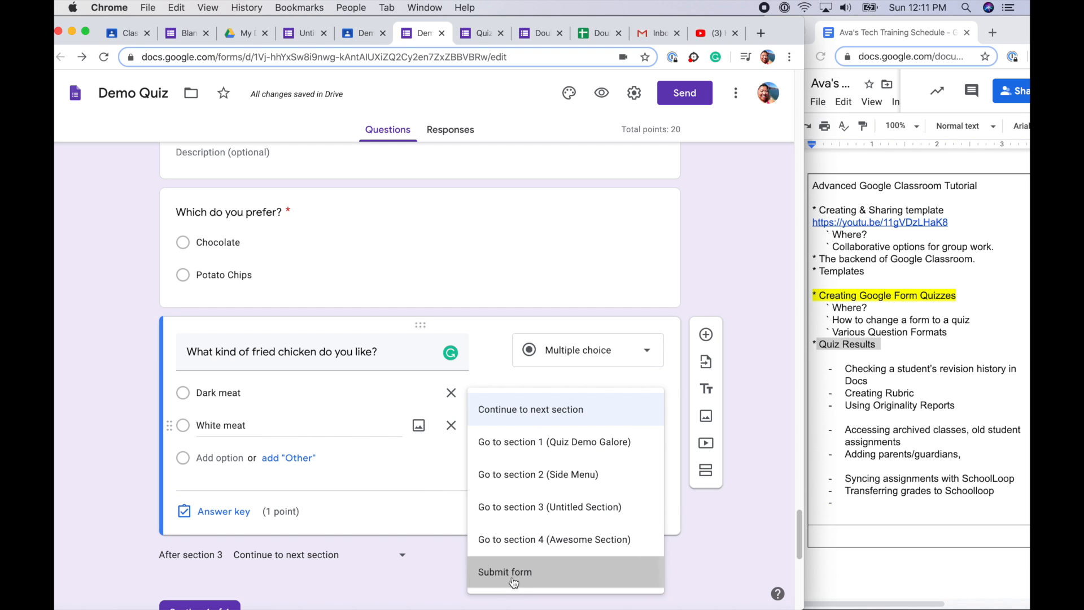
Step: Review where the Chocolate and Potato Chips answers of the "Which do you prefer?" question lead
{"action": "scroll", "coordinate": [520, 500], "scroll_direction": "up", "scroll_amount": 4}
{"action": "left_click", "coordinate": [523, 495]}
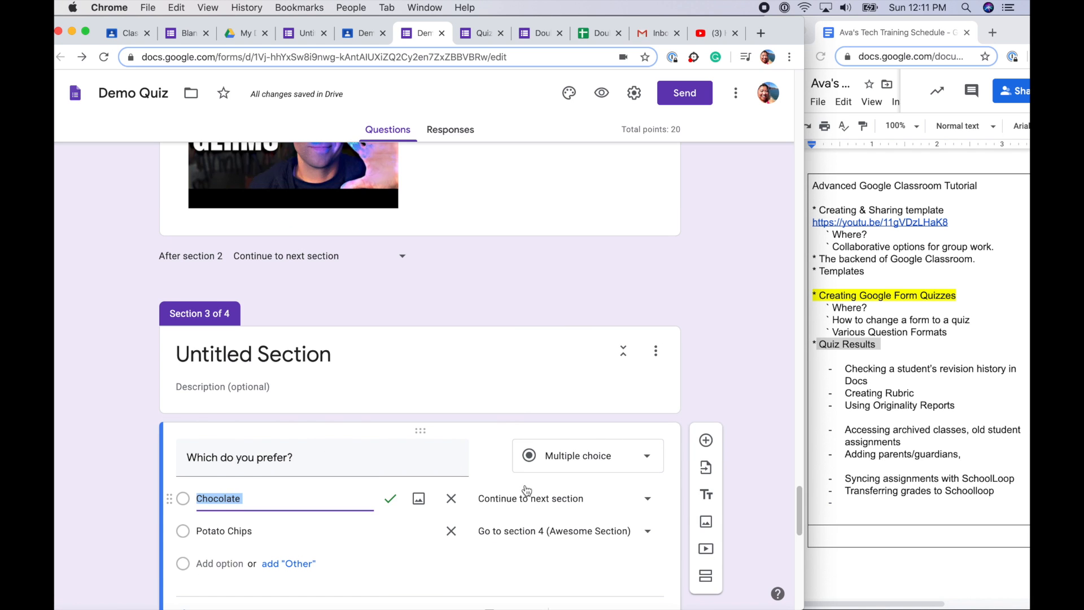
{"action": "scroll", "coordinate": [525, 493], "scroll_direction": "down", "scroll_amount": 2}
{"action": "left_click", "coordinate": [388, 389]}
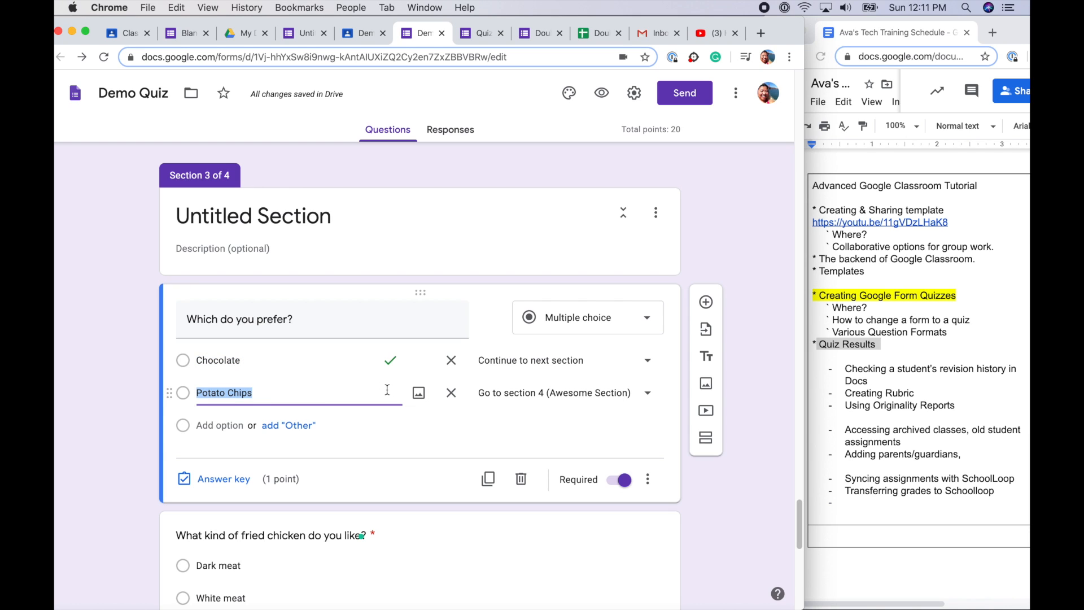
{"action": "left_click", "coordinate": [466, 377]}
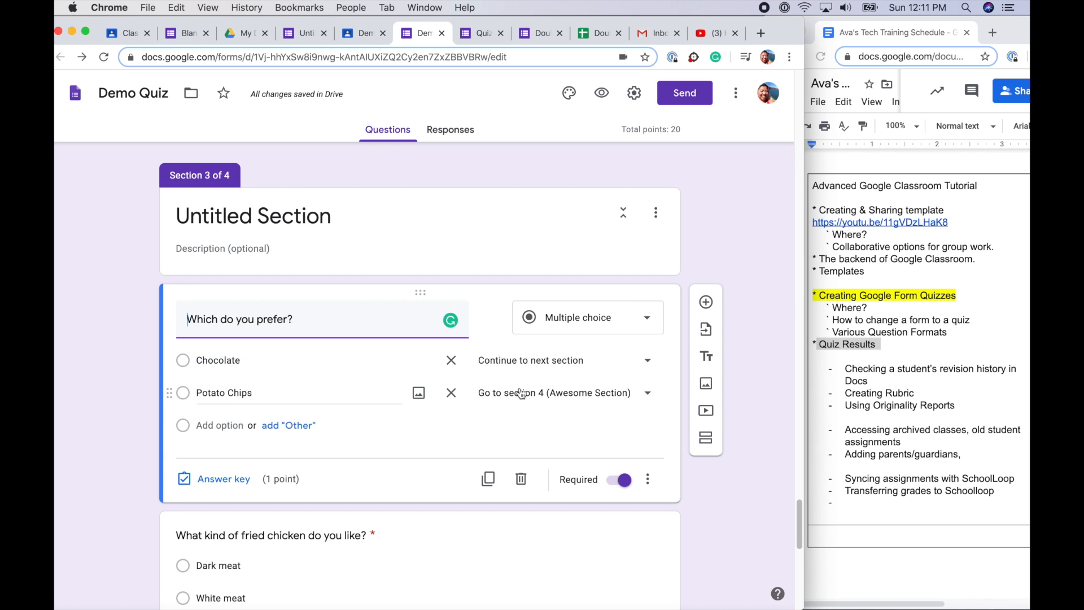
{"action": "scroll", "coordinate": [519, 399], "scroll_direction": "down", "scroll_amount": 8}
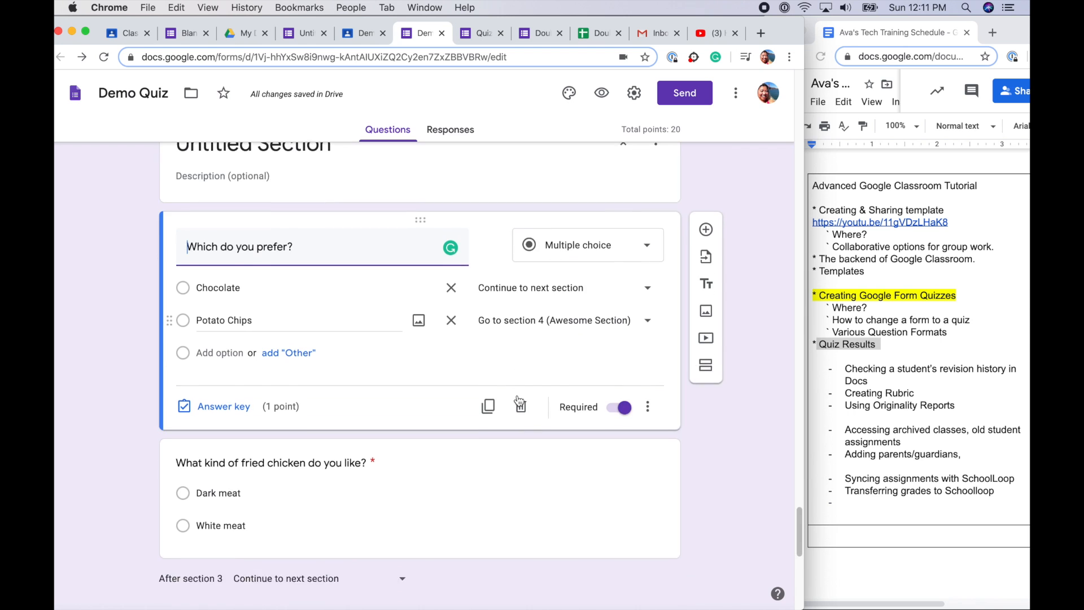